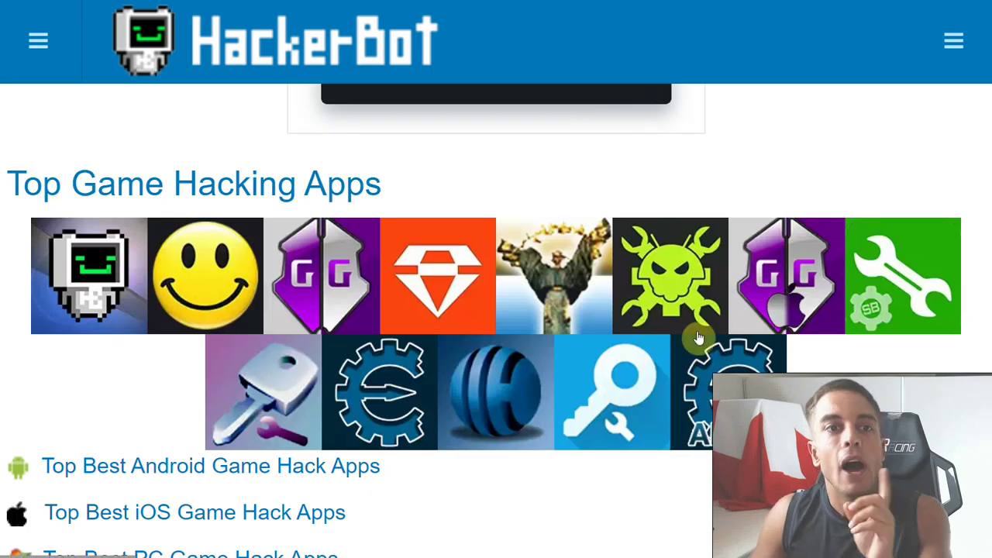
# - Scroll back up to HackerBot's intro banners, then return to the Cheat Engine window
pyautogui.scroll(10, 702, 331)
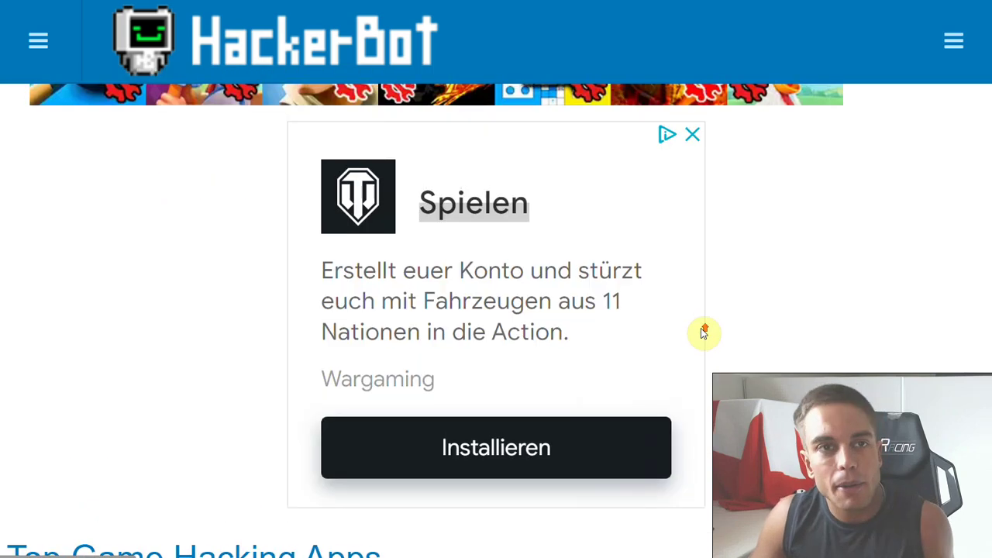
pyautogui.scroll(8, 702, 330)
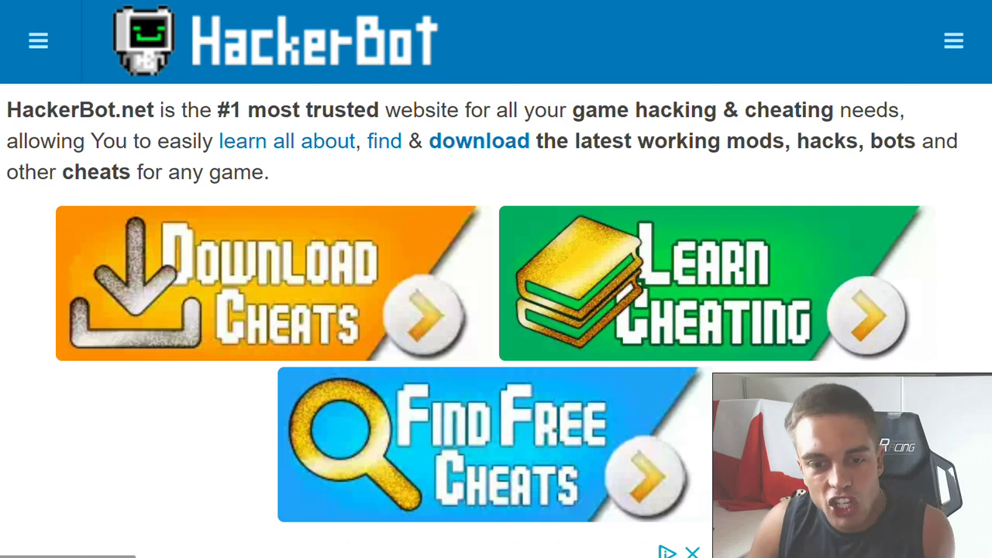
pyautogui.hotkey('alt', 'Tab')
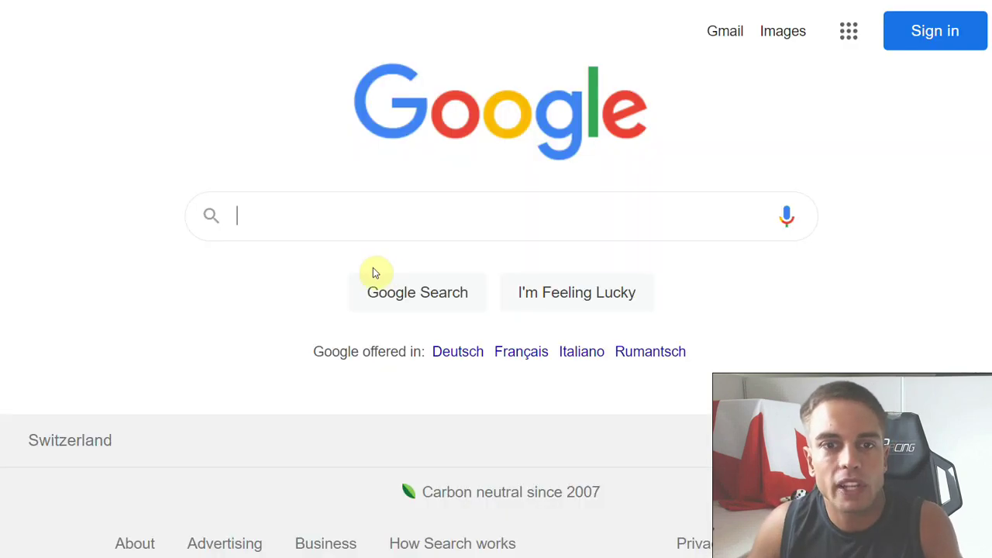
# - Search Google for 'game hacks', fixing the misspelled 'game hjacks' query
pyautogui.click(394, 215)
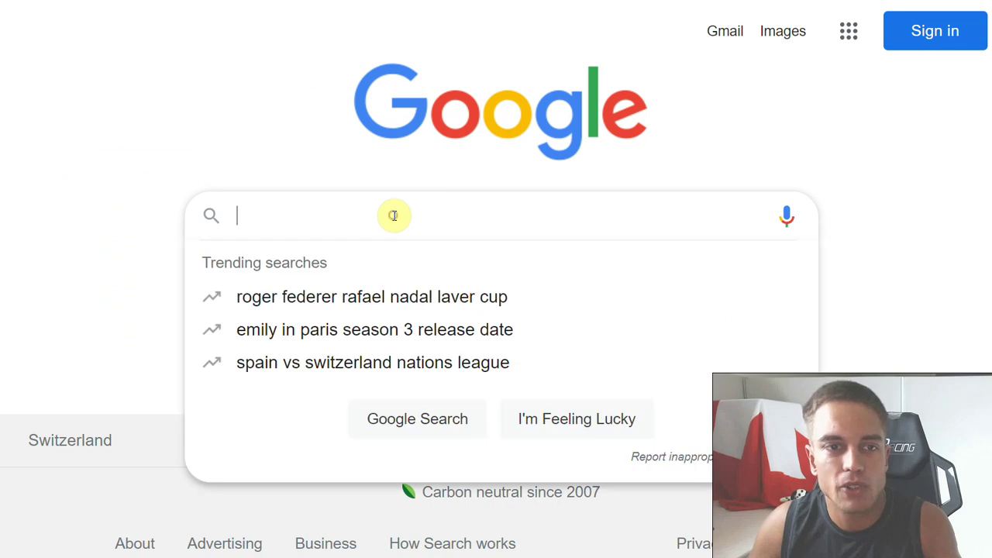
pyautogui.write('game hjacks')
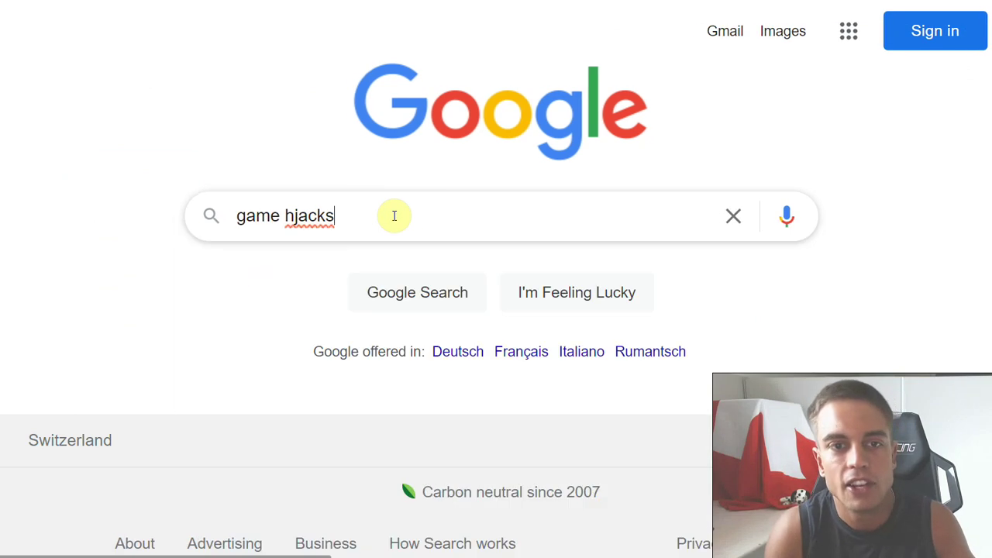
pyautogui.press('Return')
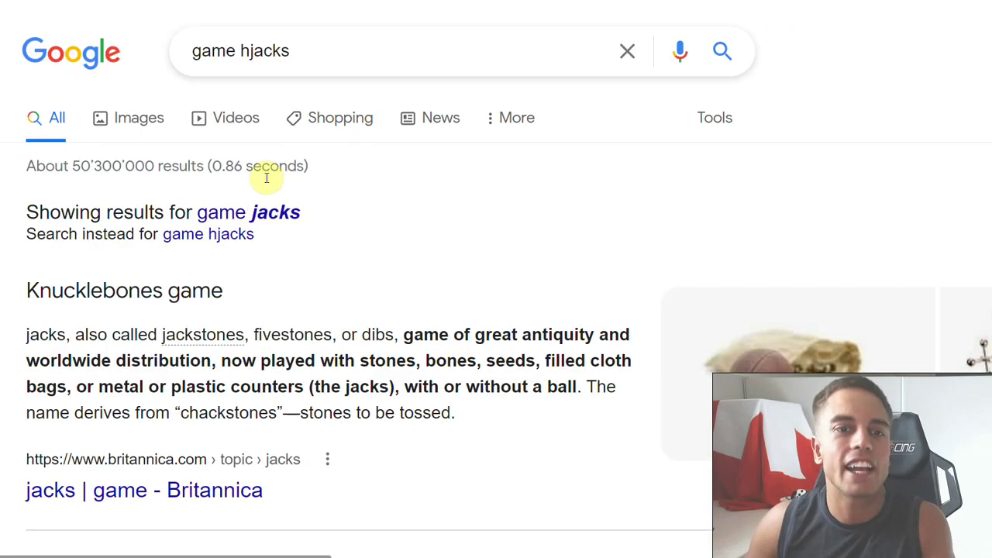
pyautogui.scroll(-3, 265, 210)
pyautogui.scroll(3, 266, 208)
pyautogui.click(261, 51)
pyautogui.press('BackSpace')
pyautogui.press('Return')
# - Open the HackerBot result and open Cheat Engine's download page from Top Game Hacking Apps
pyautogui.click(226, 239)
pyautogui.scroll(-10, 454, 166)
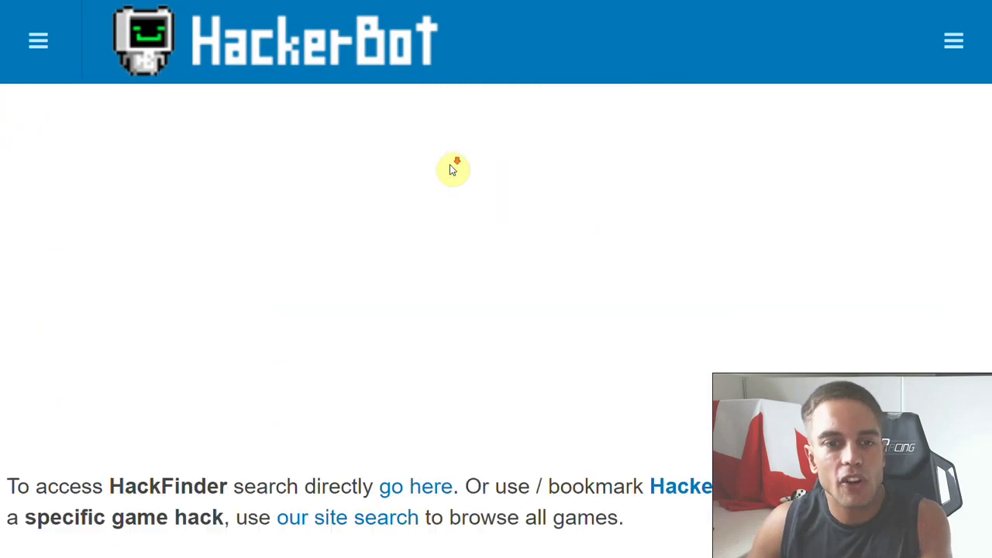
pyautogui.scroll(-10, 452, 170)
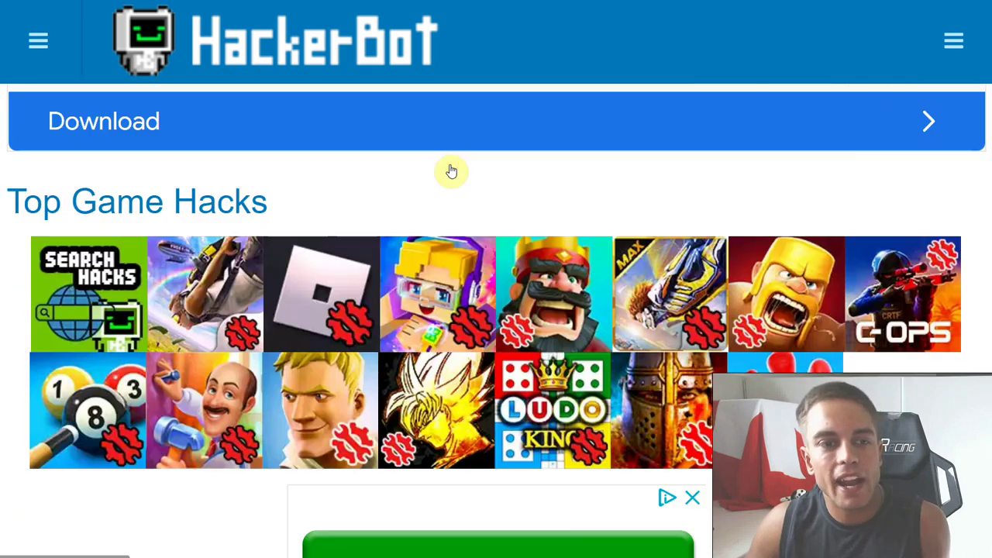
pyautogui.scroll(-5, 452, 169)
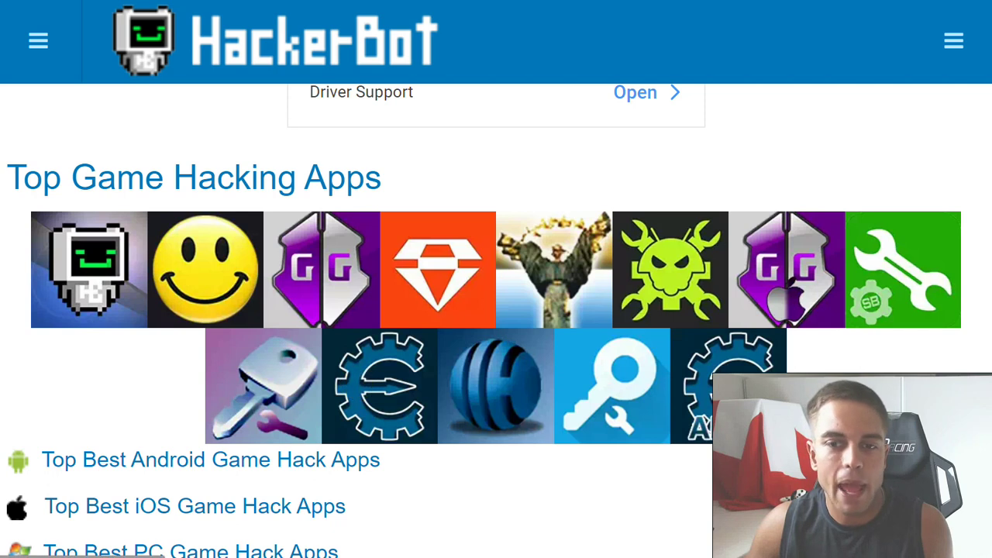
pyautogui.click(414, 378)
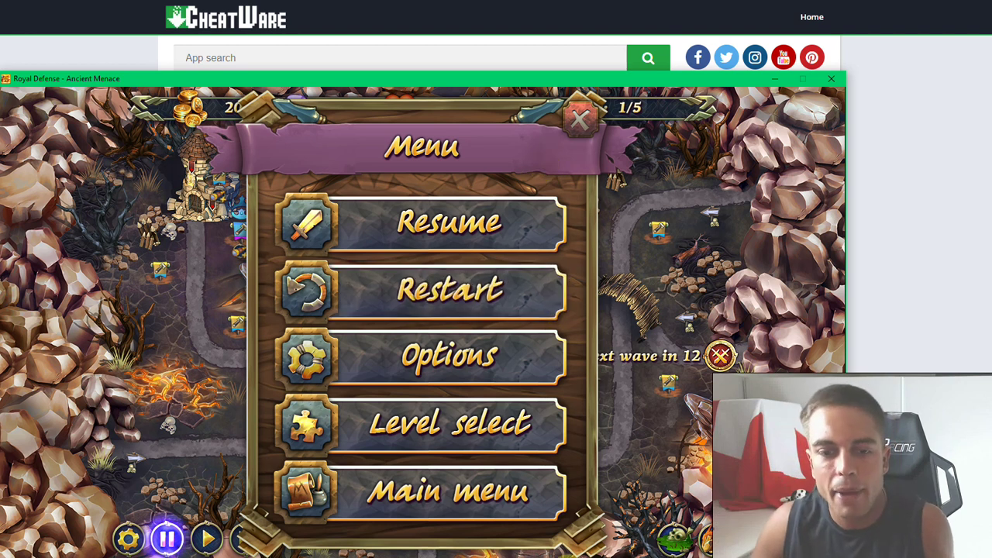
# - Bring Cheat Engine back in front of the paused Royal Defense game with Alt+Tab
pyautogui.hotkey('alt', 'Tab')
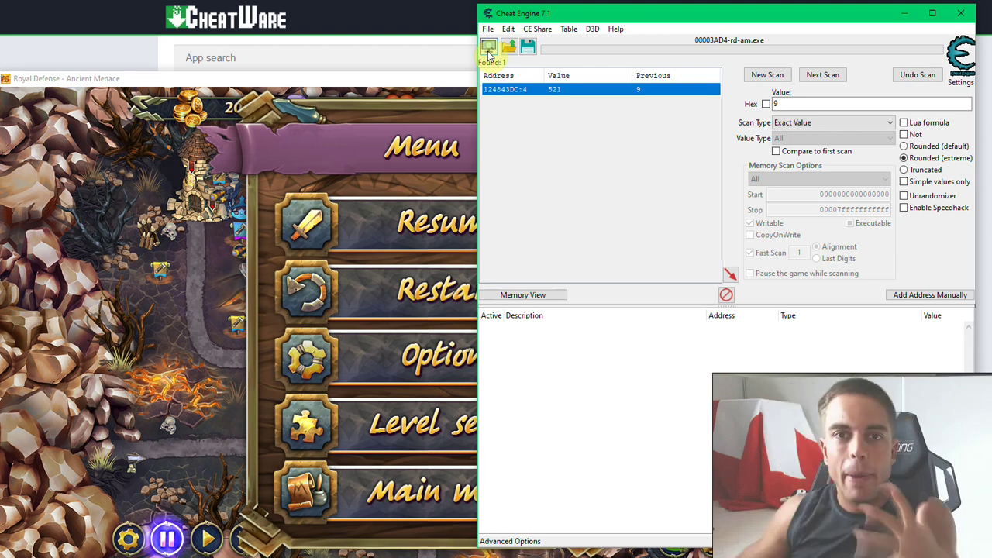
# - Attach Cheat Engine to 00003AD4-rd-am.exe from the Process List
pyautogui.click(488, 48)
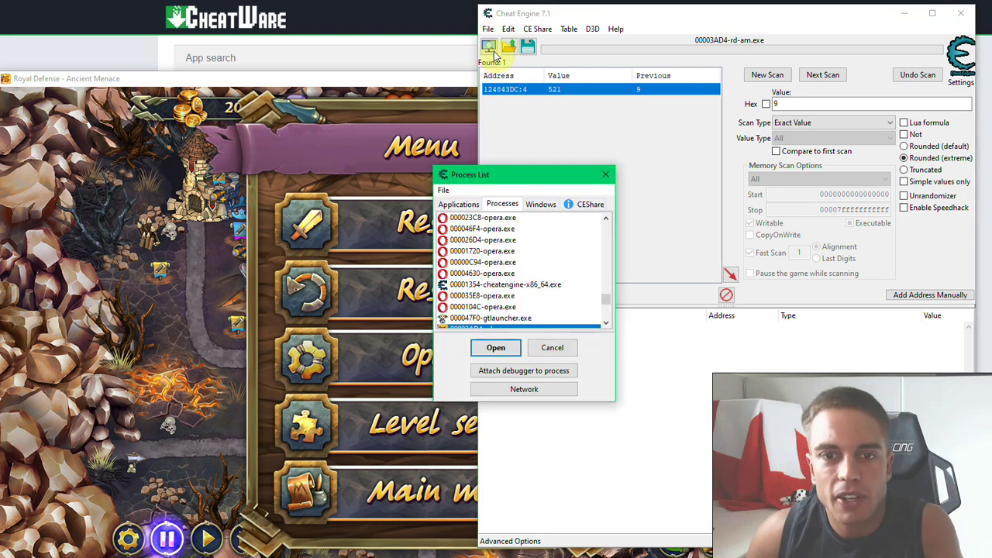
pyautogui.scroll(-1, 543, 286)
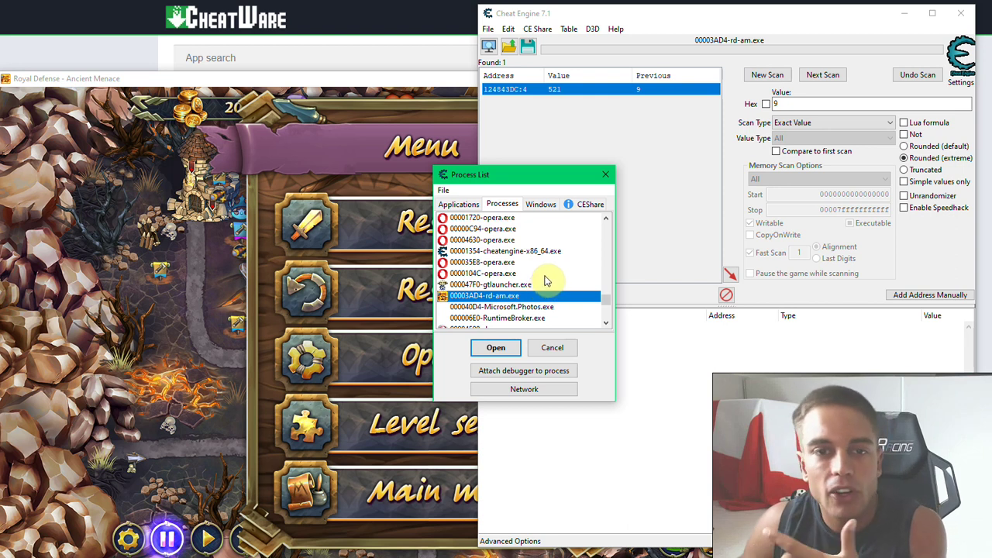
pyautogui.scroll(-1, 547, 279)
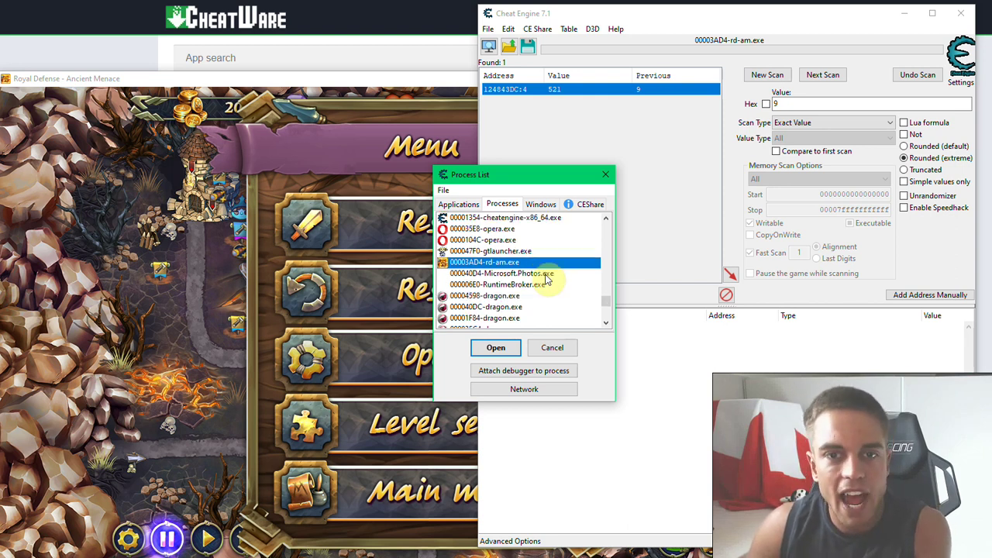
pyautogui.doubleClick(516, 263)
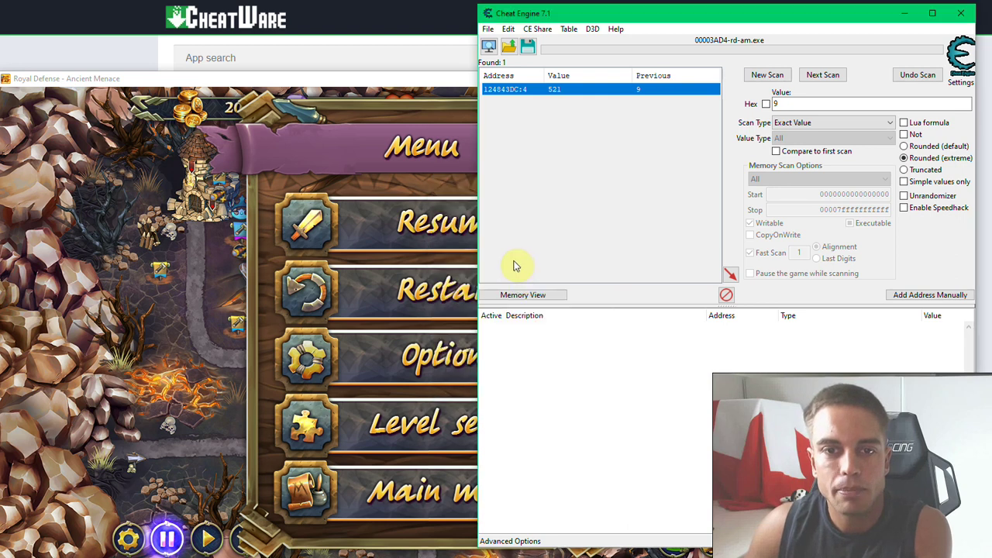
pyautogui.click(488, 46)
pyautogui.scroll(1, 511, 294)
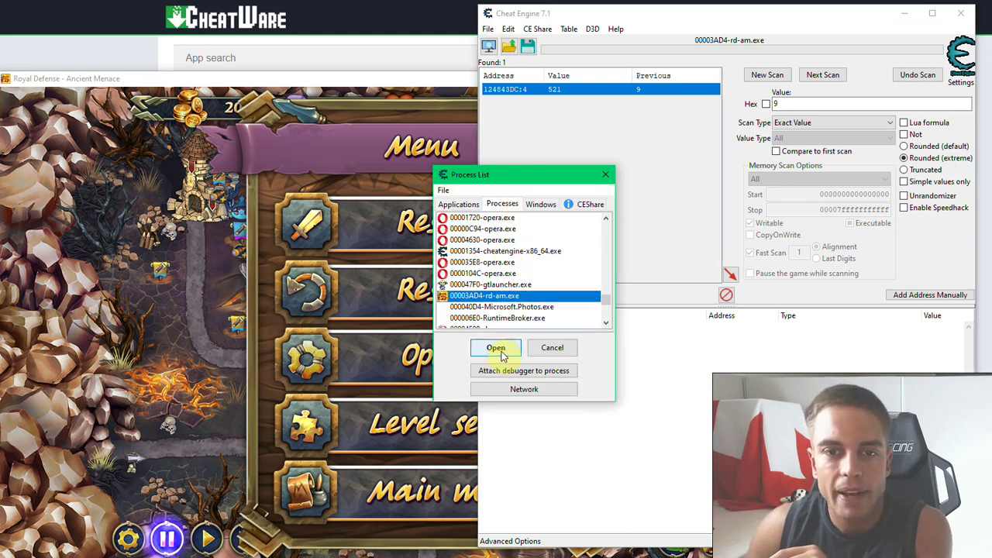
pyautogui.click(497, 348)
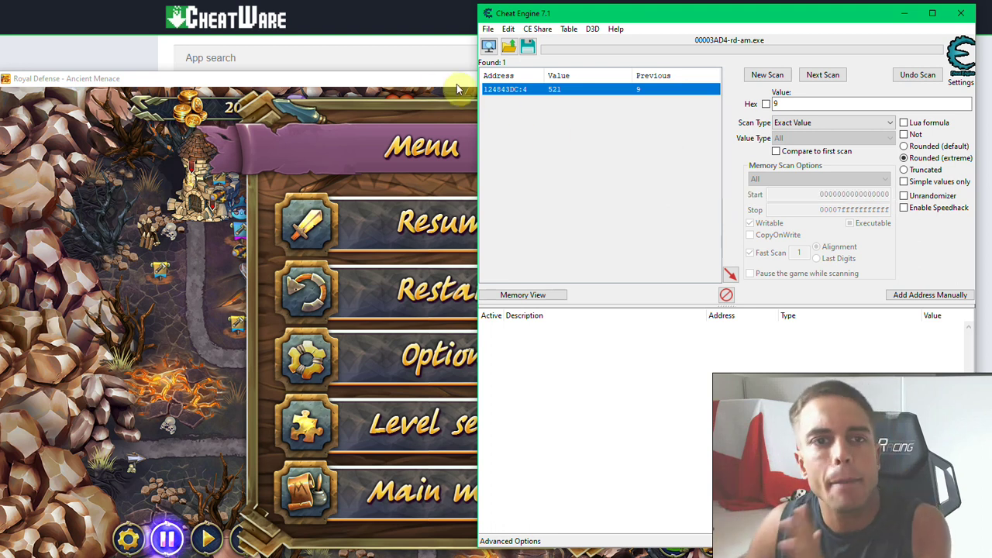
pyautogui.click(275, 87)
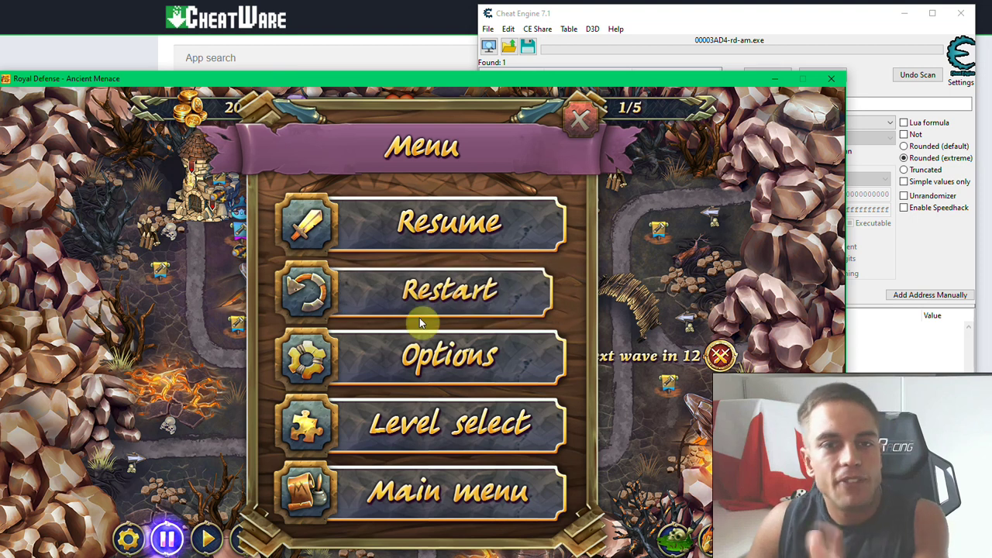
pyautogui.click(475, 225)
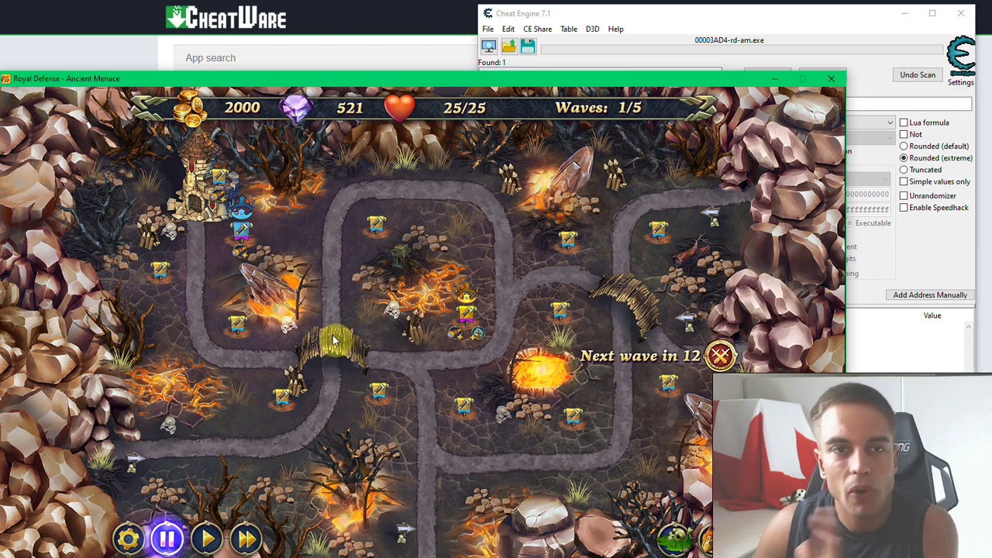
pyautogui.click(767, 14)
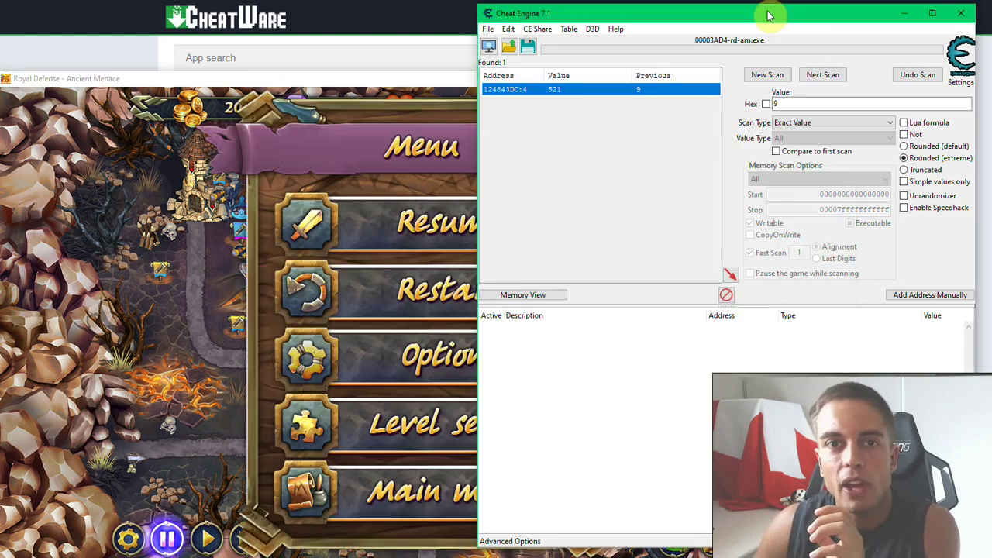
pyautogui.click(904, 207)
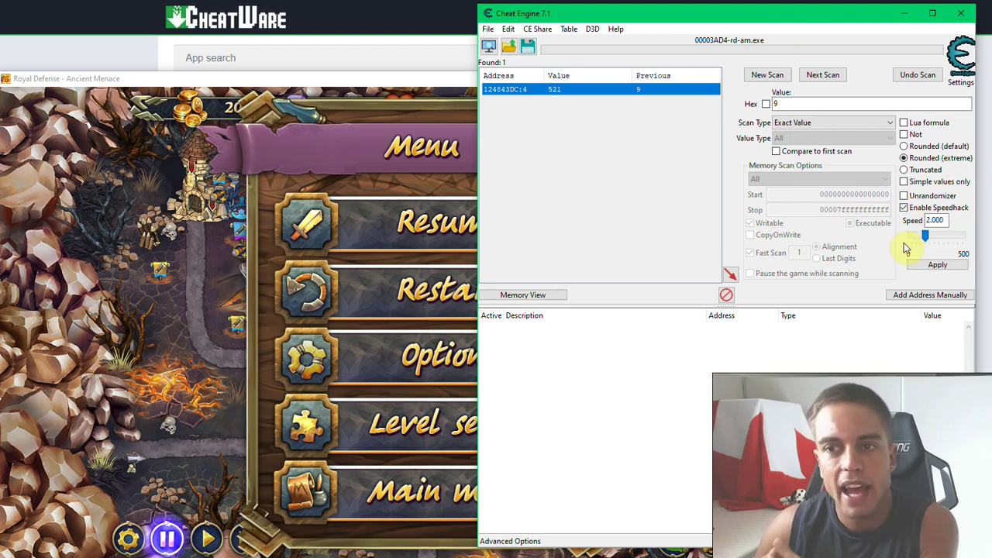
pyautogui.moveTo(924, 241); pyautogui.dragTo(910, 244)
pyautogui.click(938, 266)
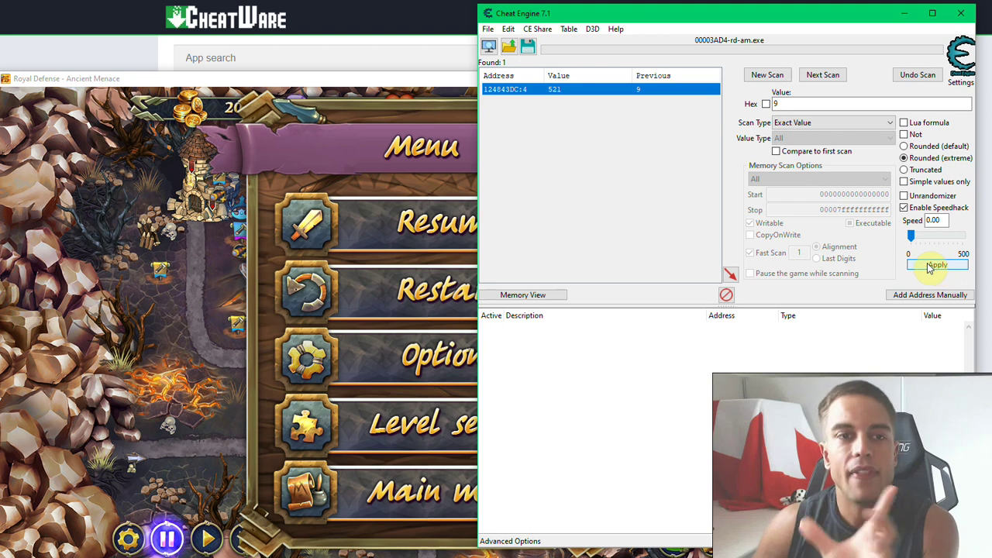
pyautogui.click(905, 209)
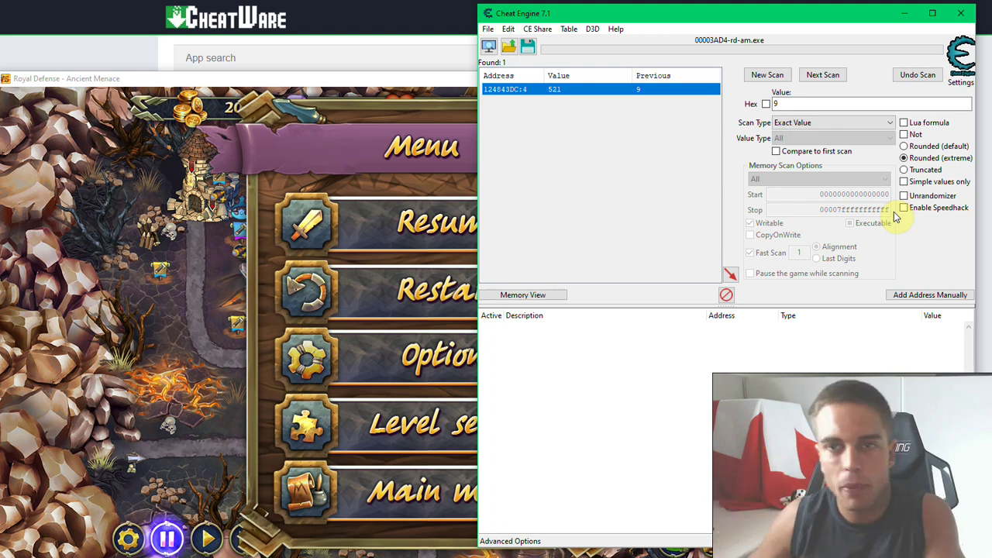
pyautogui.click(324, 75)
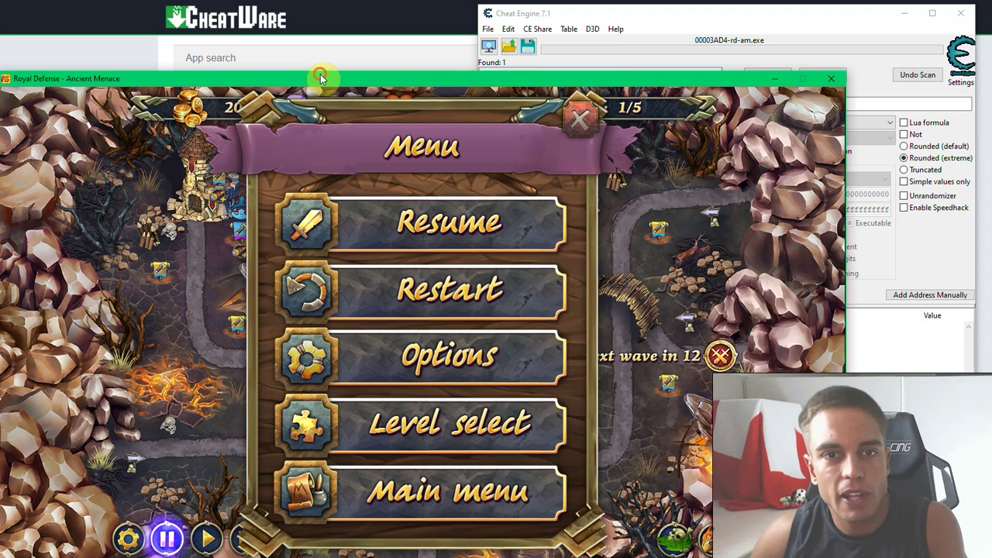
pyautogui.click(393, 222)
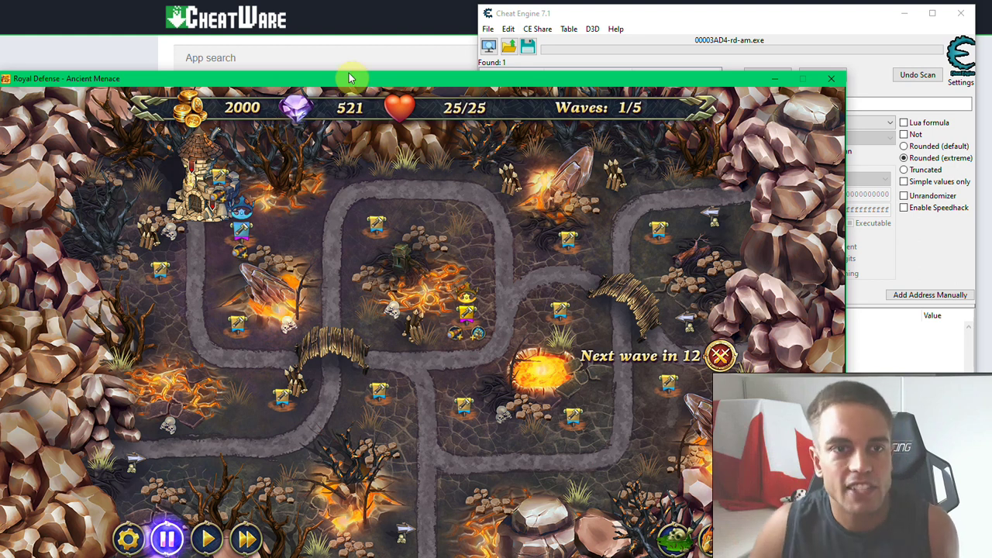
pyautogui.click(620, 23)
pyautogui.doubleClick(808, 104)
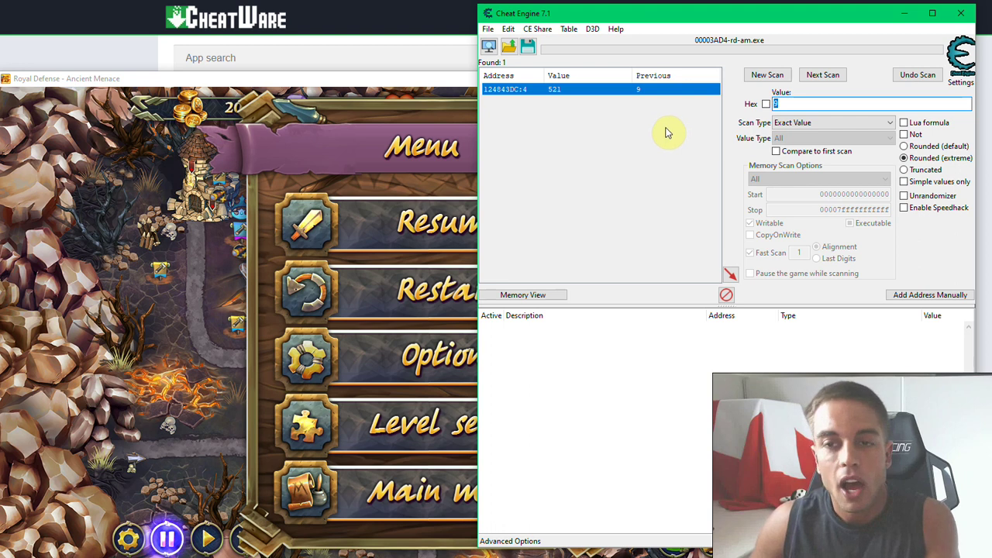
# - Run a new first scan for 2000 across All value types, yielding 49 addresses
pyautogui.write('2000')
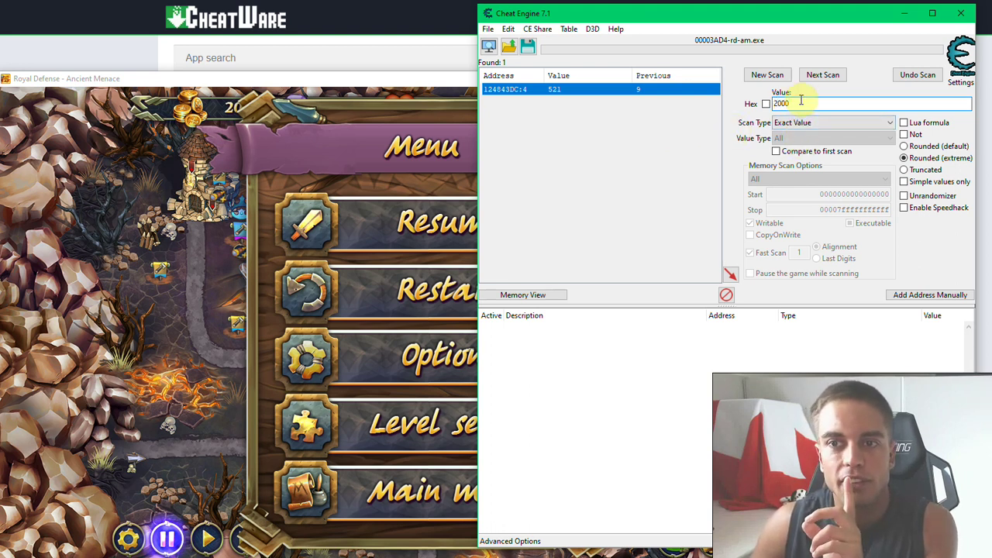
pyautogui.click(770, 75)
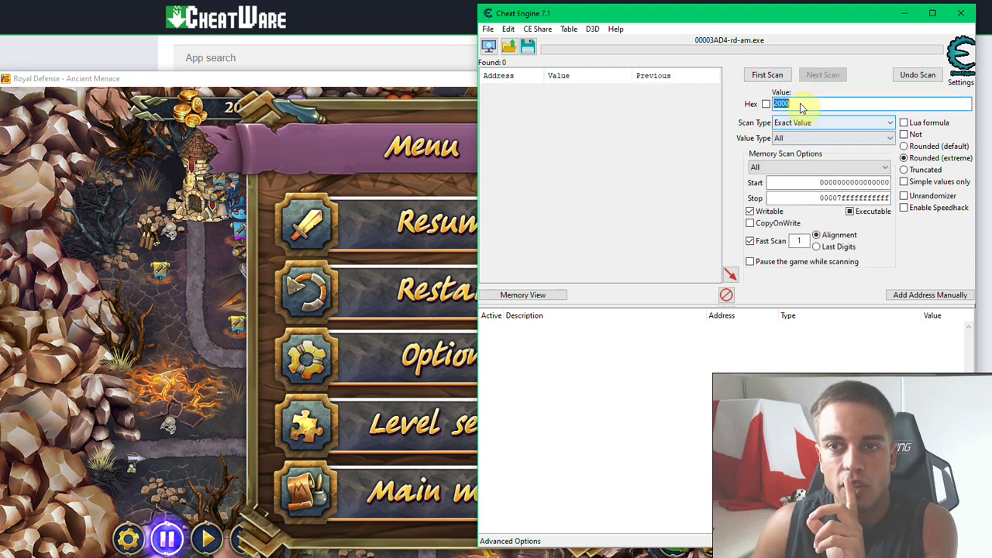
pyautogui.click(802, 103)
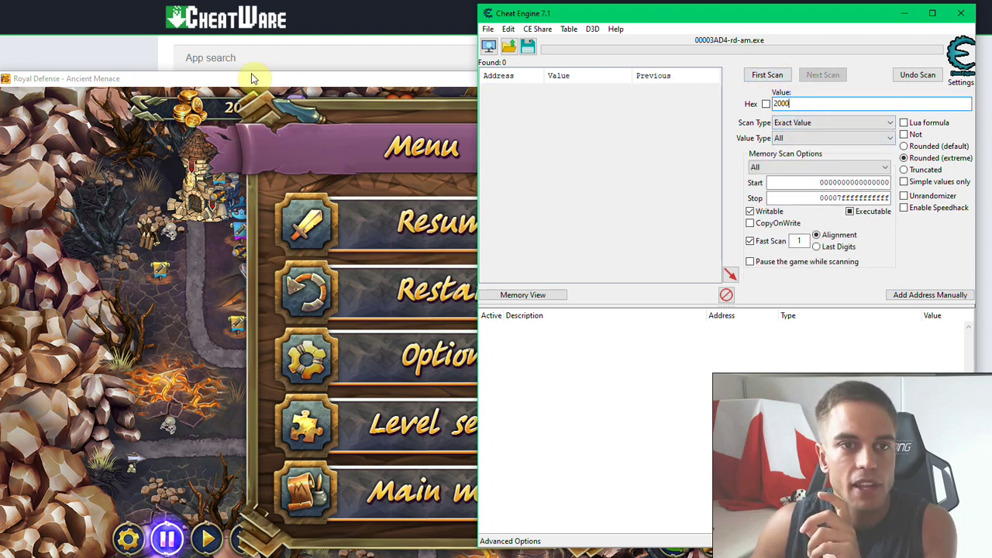
pyautogui.click(801, 141)
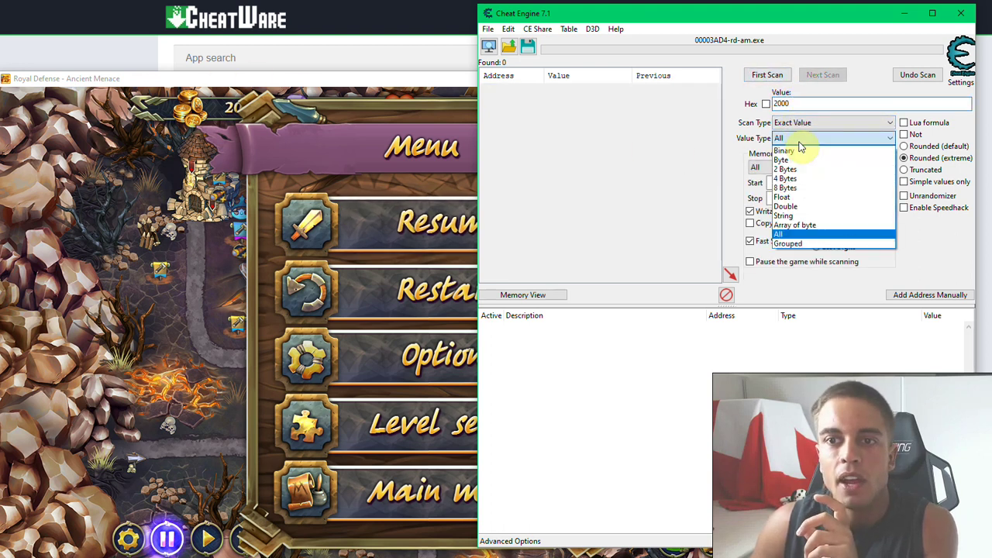
pyautogui.click(785, 178)
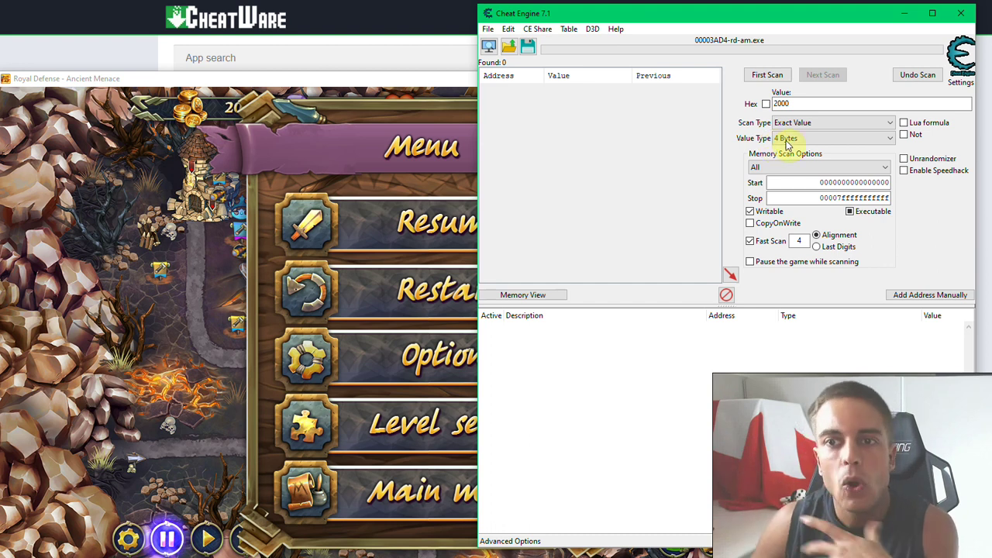
pyautogui.click(793, 143)
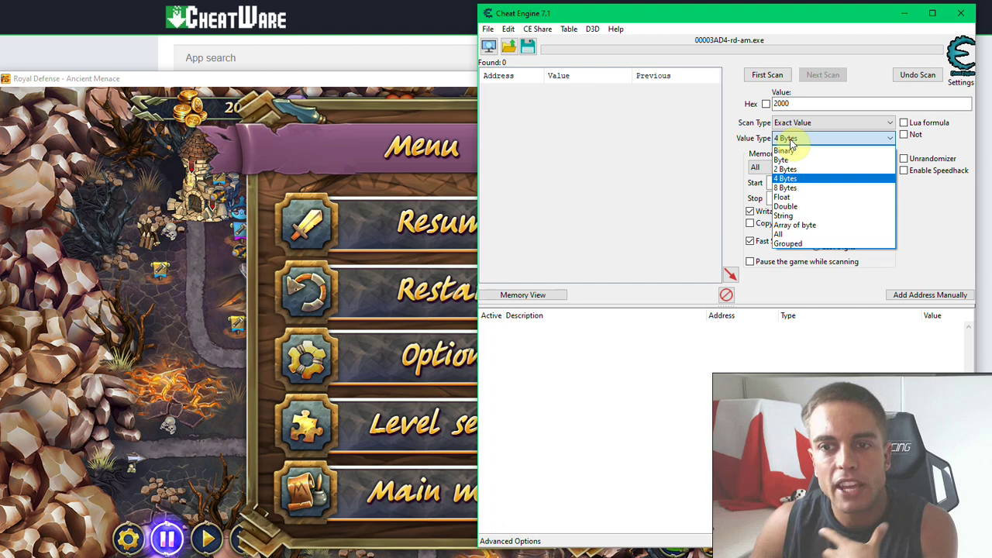
pyautogui.click(781, 234)
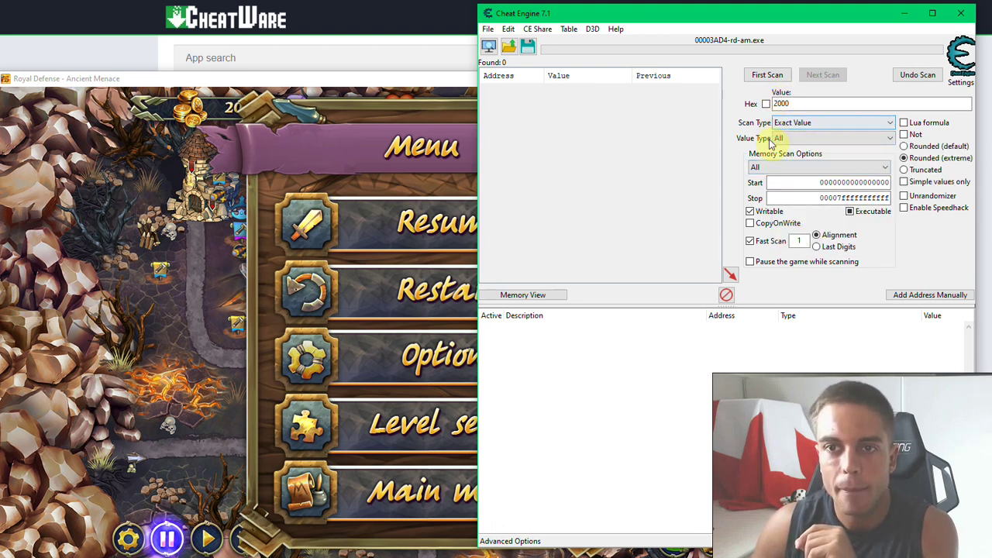
pyautogui.doubleClick(779, 104)
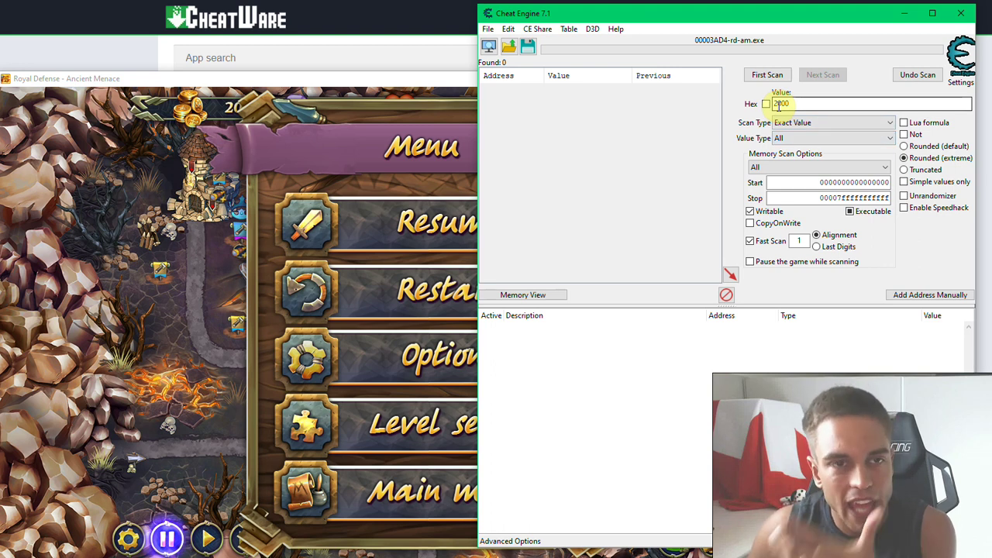
pyautogui.click(783, 75)
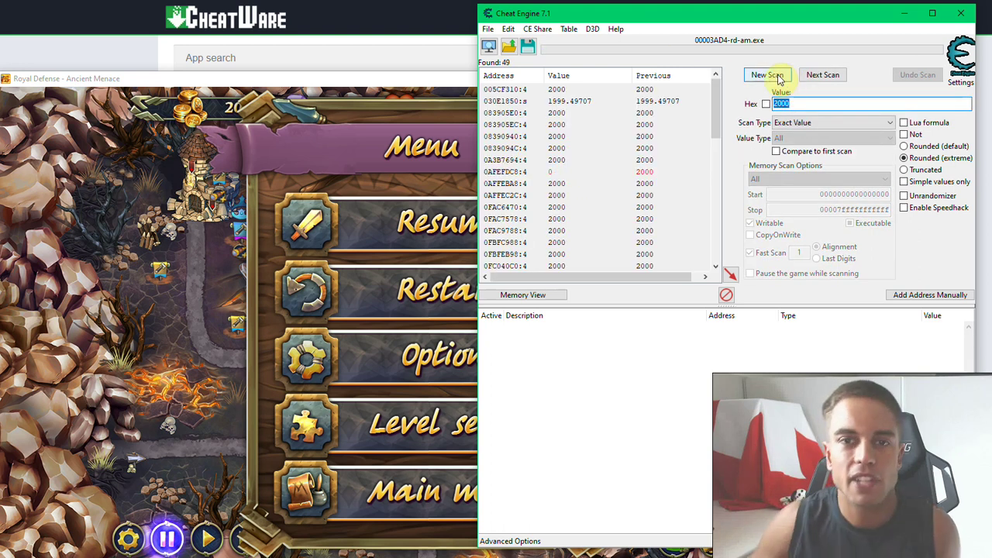
# - Browse the 49 addresses holding 2000, then bring the Royal Defense window forward
pyautogui.scroll(-10, 625, 140)
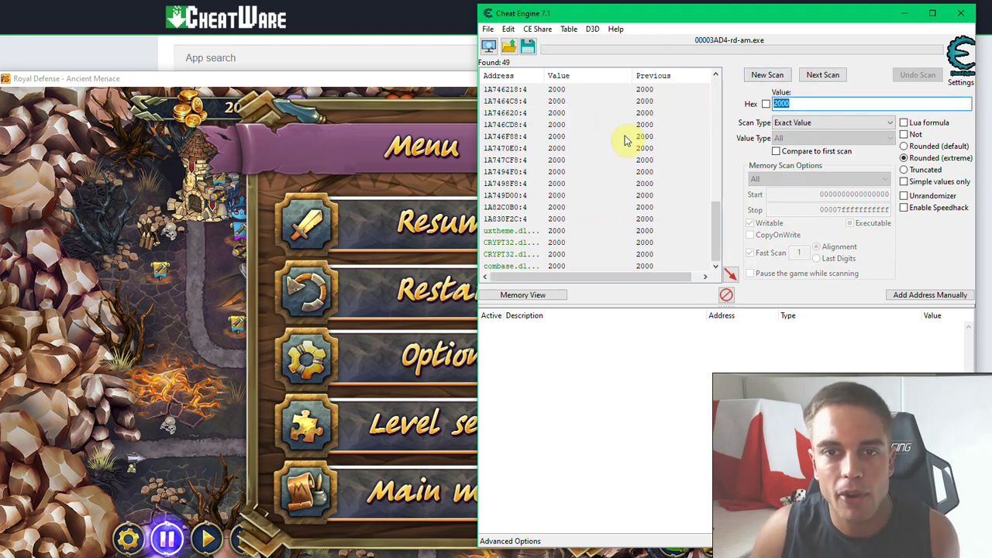
pyautogui.scroll(10, 624, 139)
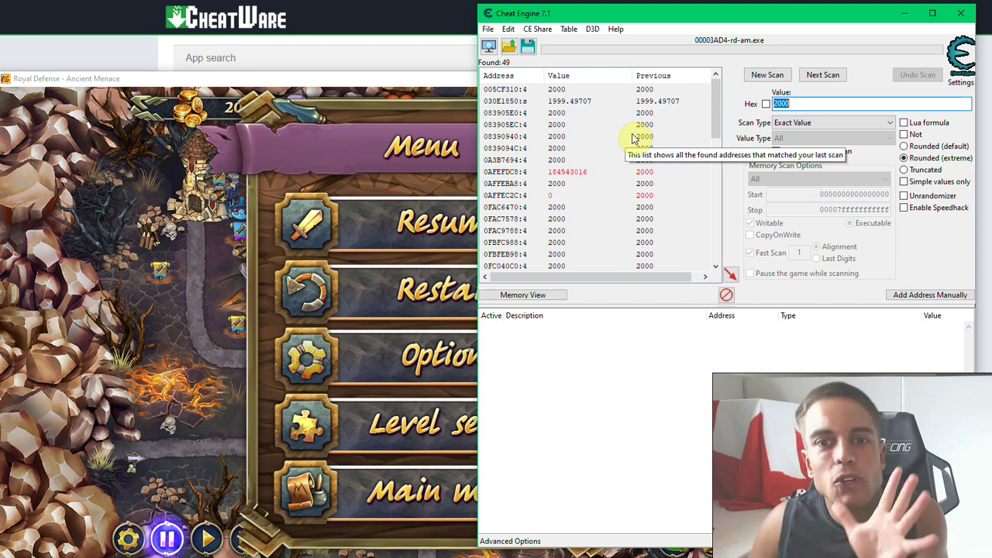
pyautogui.click(430, 90)
# - Resume the game and buy three 150-gold towers, dropping gold from 2000 to 1550
pyautogui.click(477, 243)
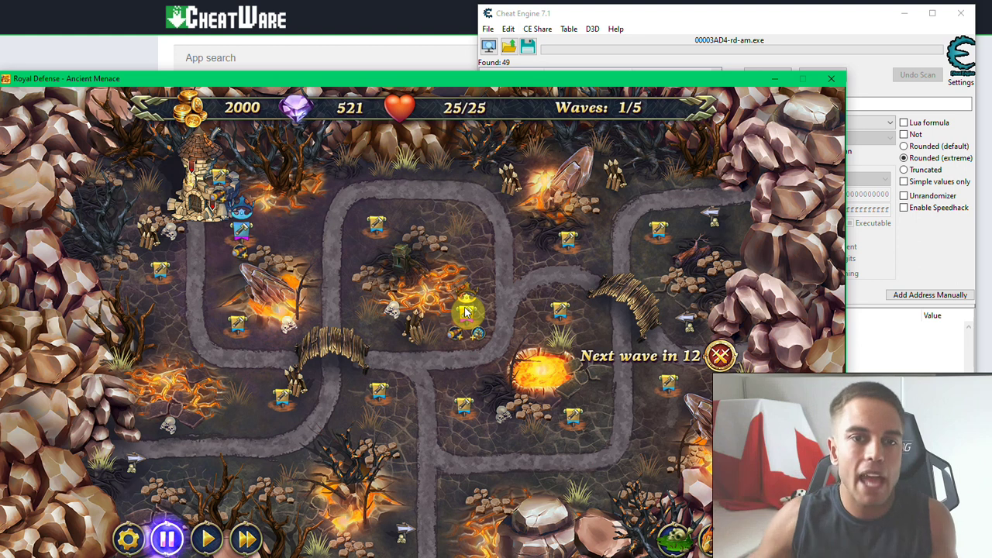
pyautogui.click(240, 326)
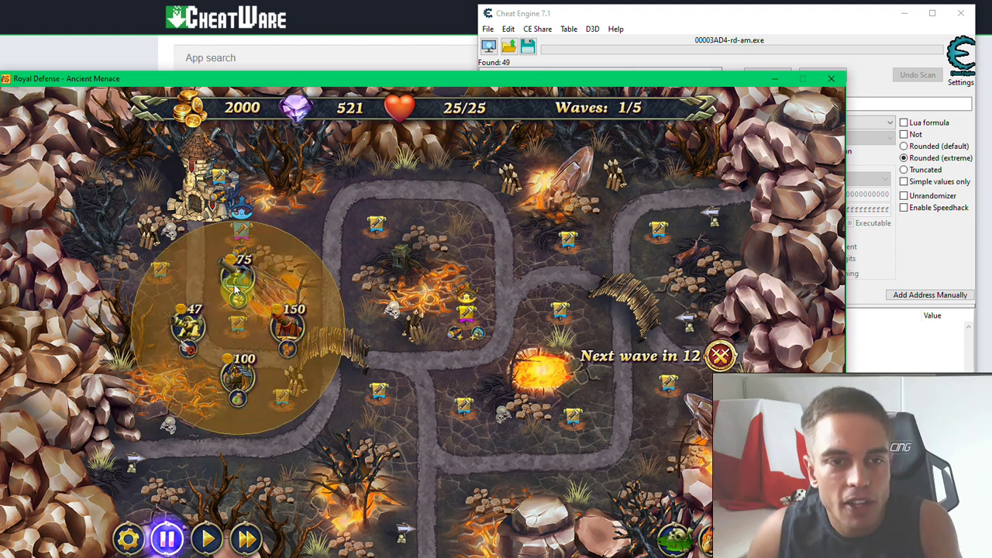
pyautogui.click(289, 325)
pyautogui.click(376, 228)
pyautogui.click(427, 229)
pyautogui.click(468, 310)
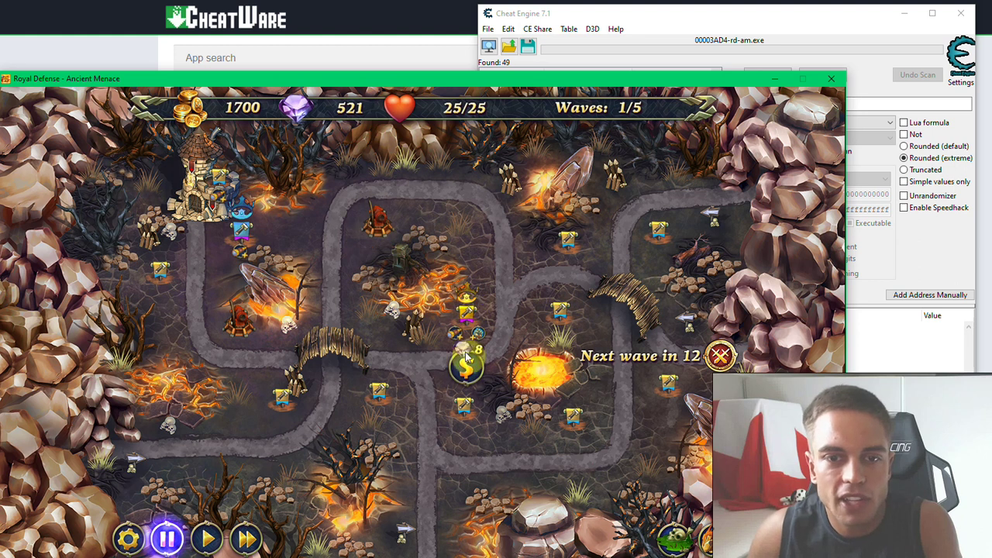
pyautogui.click(560, 312)
pyautogui.click(604, 313)
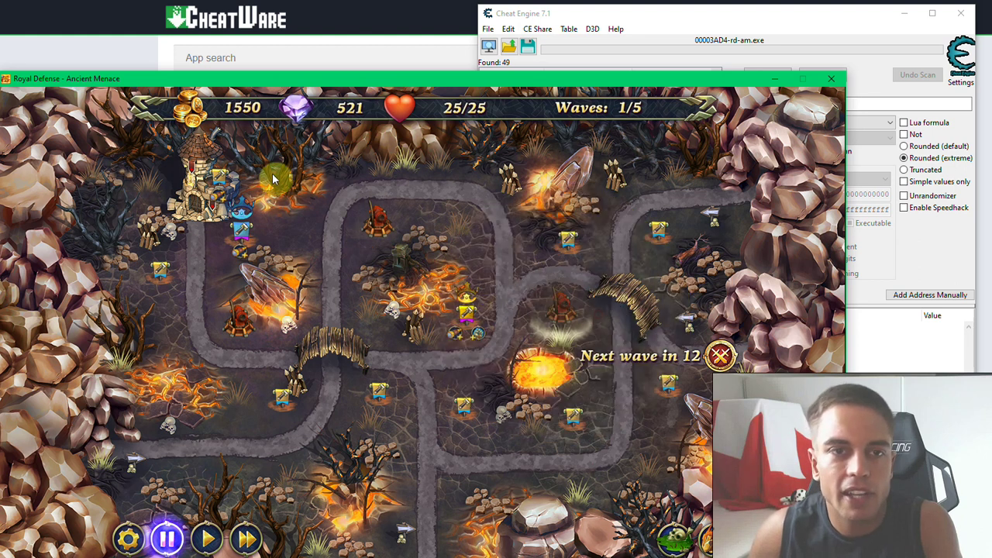
pyautogui.click(685, 19)
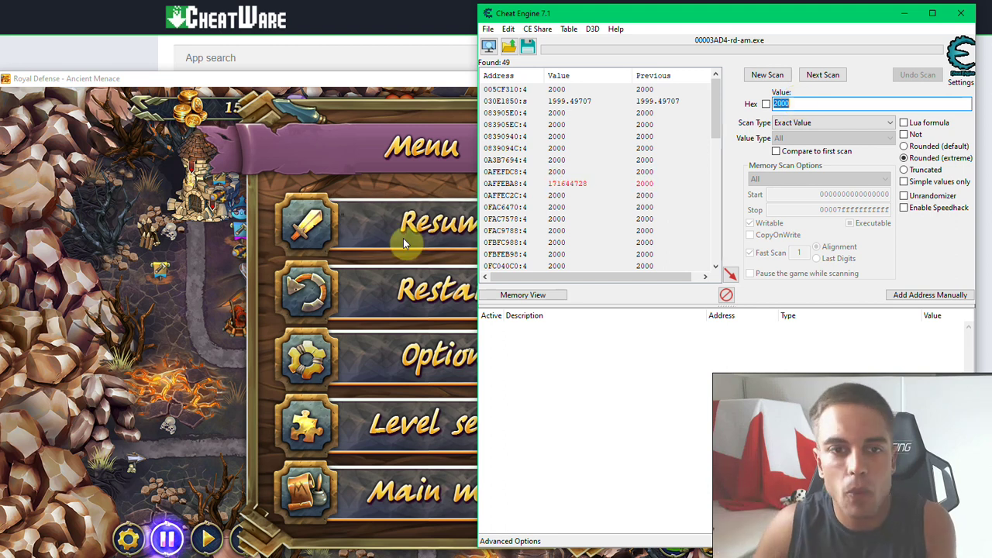
# - Check the game's gold, then run a Next Scan for 1550, leaving 2 addresses
pyautogui.click(332, 164)
pyautogui.click(358, 209)
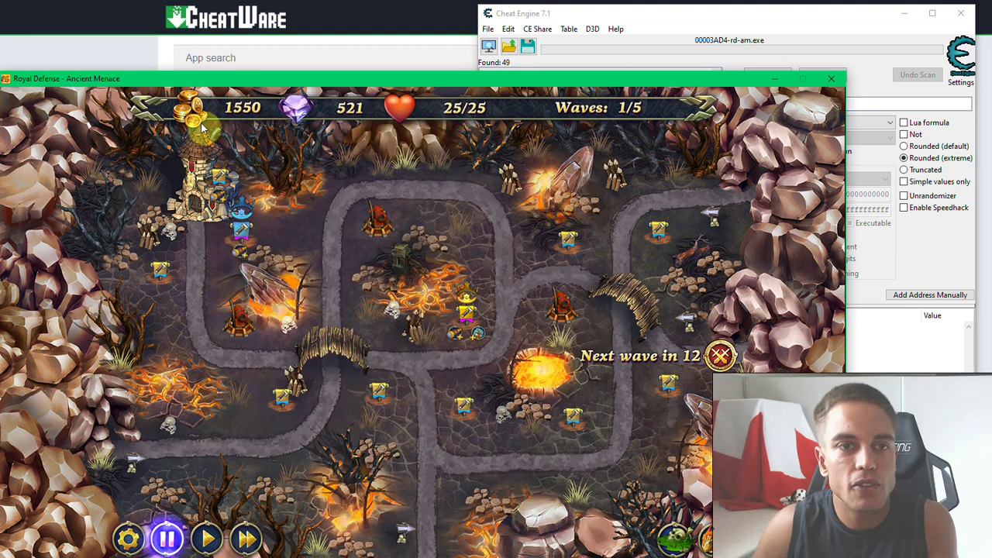
pyautogui.click(846, 26)
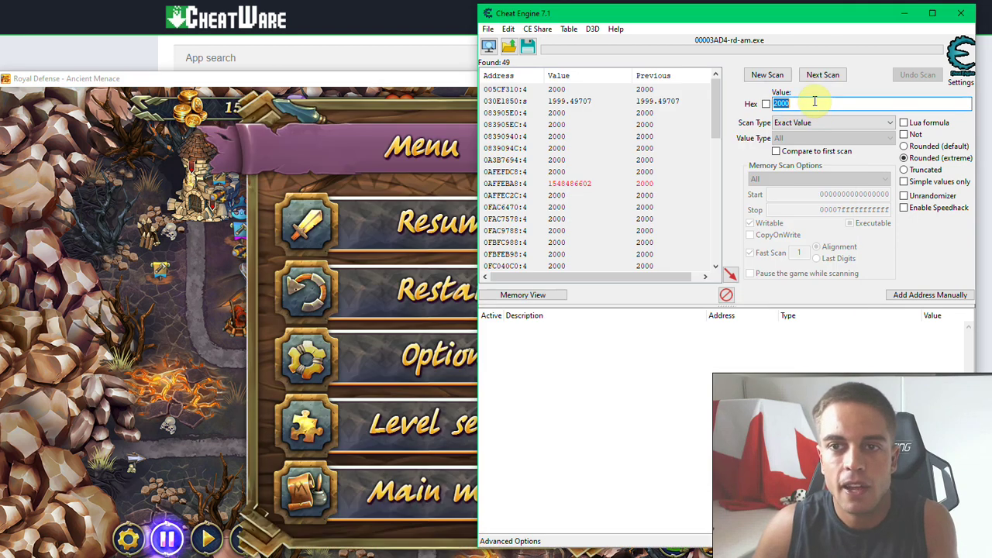
pyautogui.write('1550')
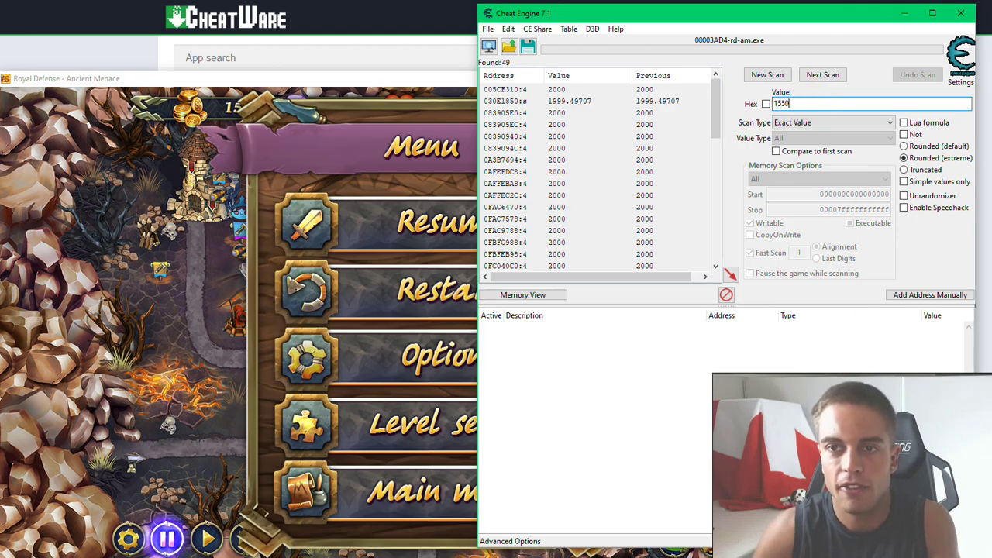
pyautogui.click(826, 76)
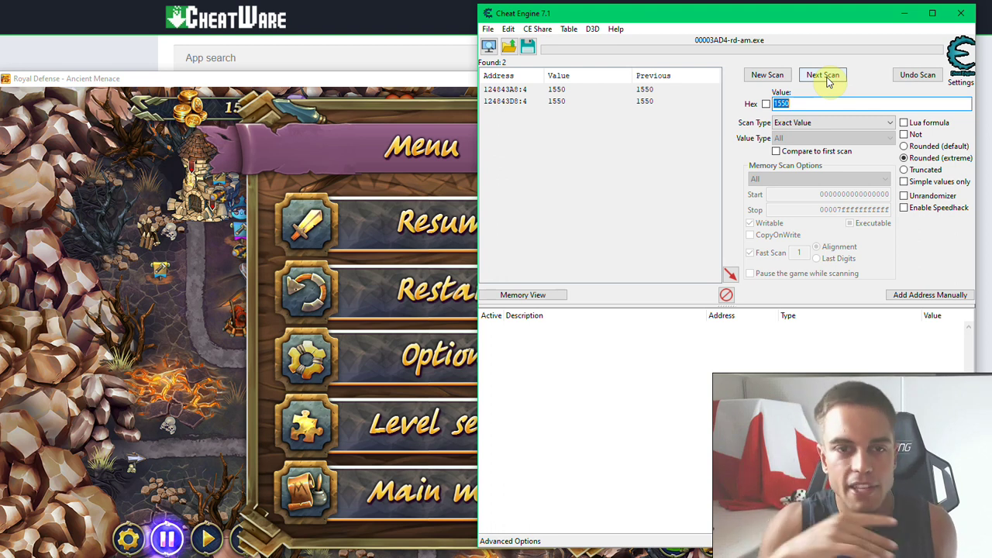
# - Resume the game and buy two more 150-gold towers, lowering gold to 1250
pyautogui.click(346, 140)
pyautogui.click(425, 230)
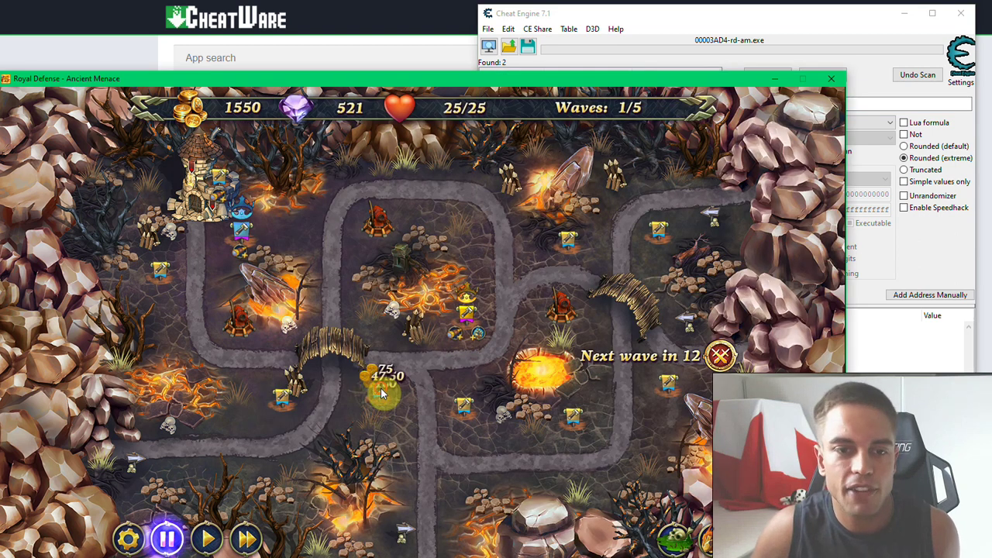
pyautogui.click(391, 384)
pyautogui.click(430, 394)
pyautogui.click(283, 400)
pyautogui.click(317, 398)
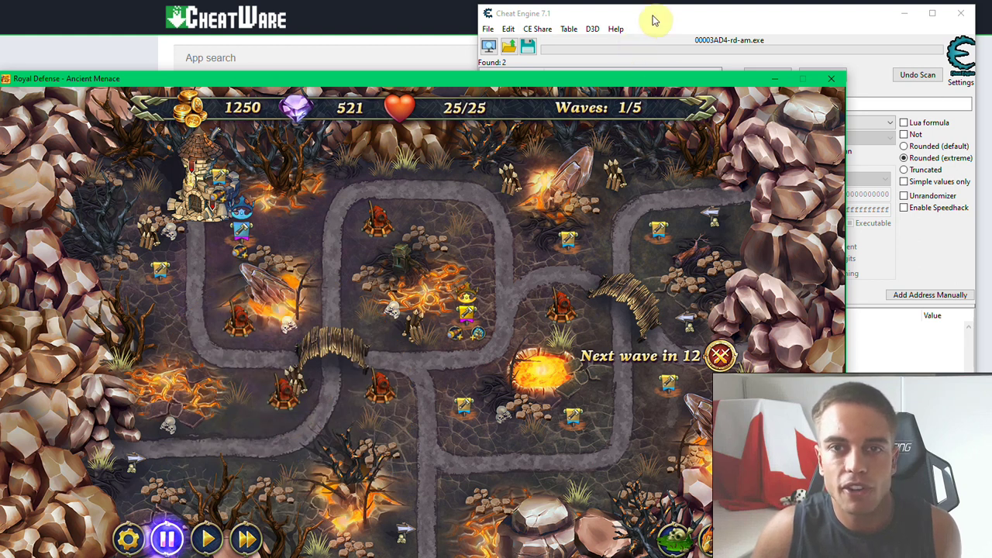
pyautogui.click(649, 17)
pyautogui.click(780, 103)
# - Run a Next Scan for 1250, keeping addresses 124843A8 and 124843D8
pyautogui.doubleClick(813, 103)
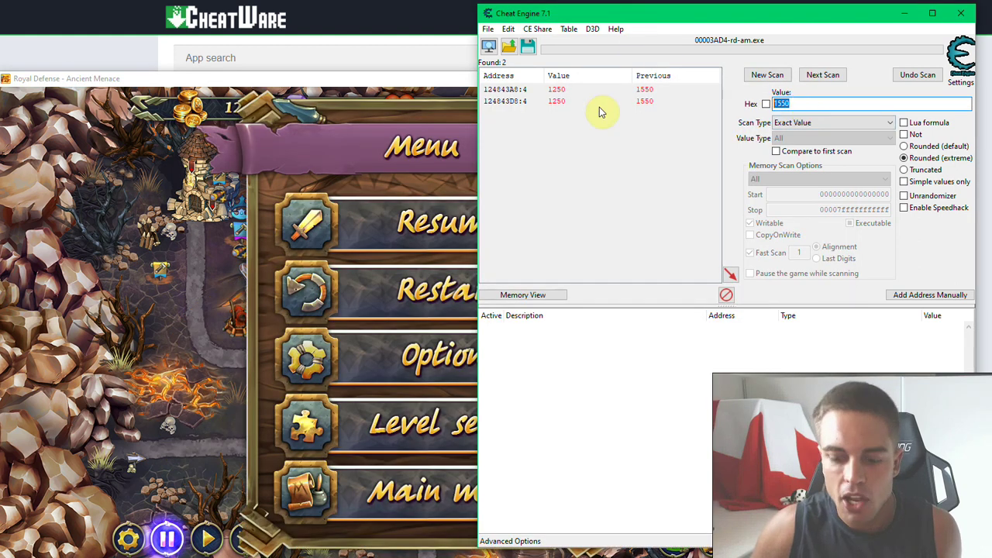
pyautogui.write('12')
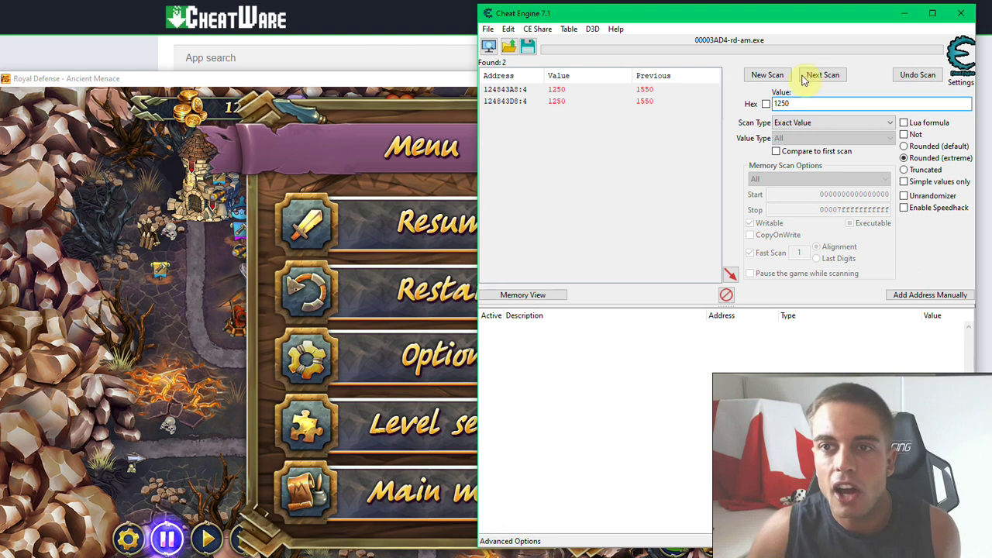
pyautogui.click(824, 75)
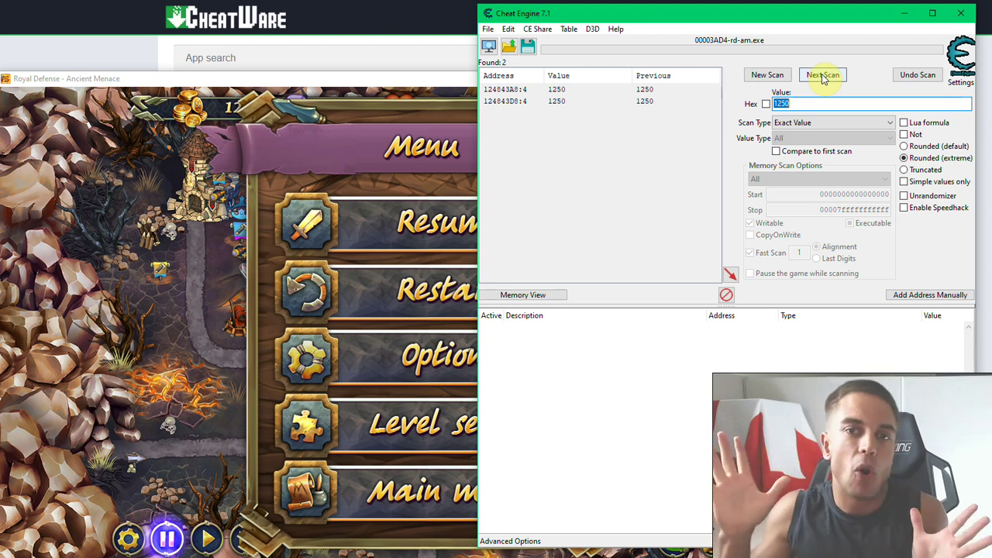
# - Add the found addresses 124843A8 and 124843D8 to the address list
pyautogui.click(598, 91)
pyautogui.click(585, 102)
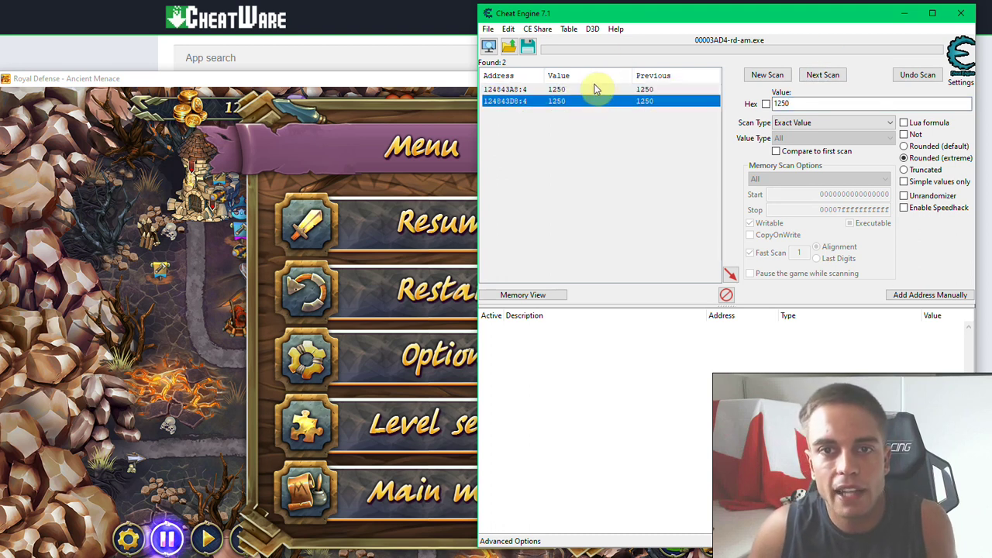
pyautogui.click(589, 90)
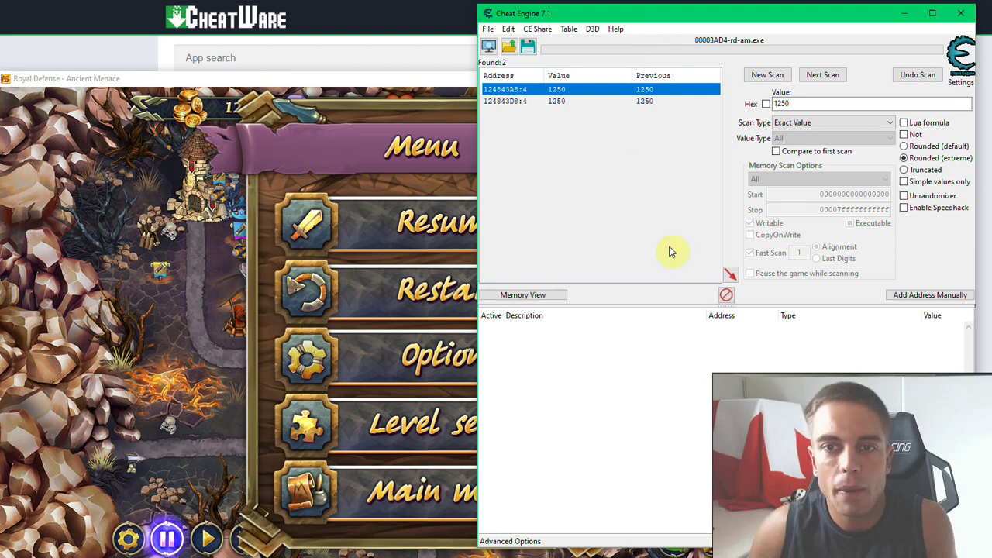
pyautogui.click(730, 275)
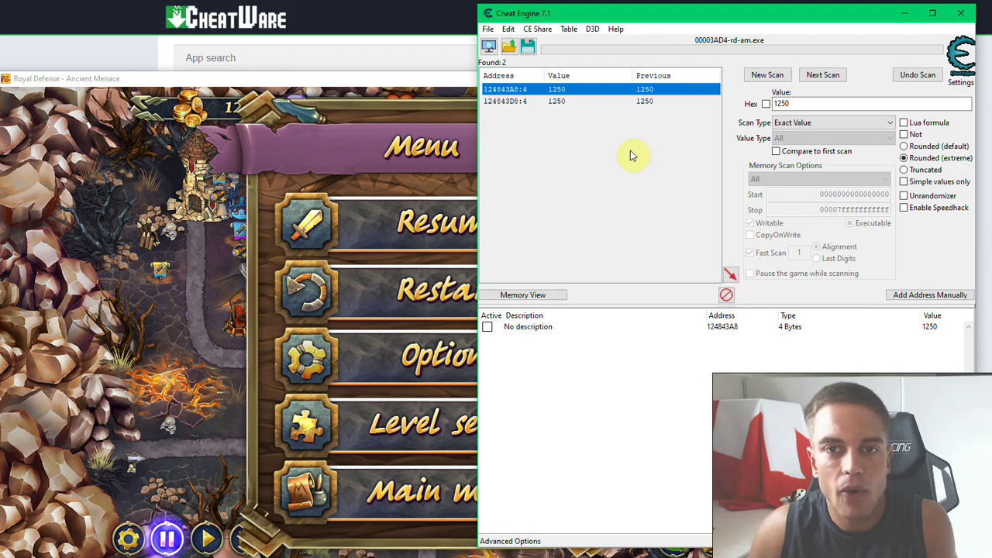
pyautogui.click(603, 102)
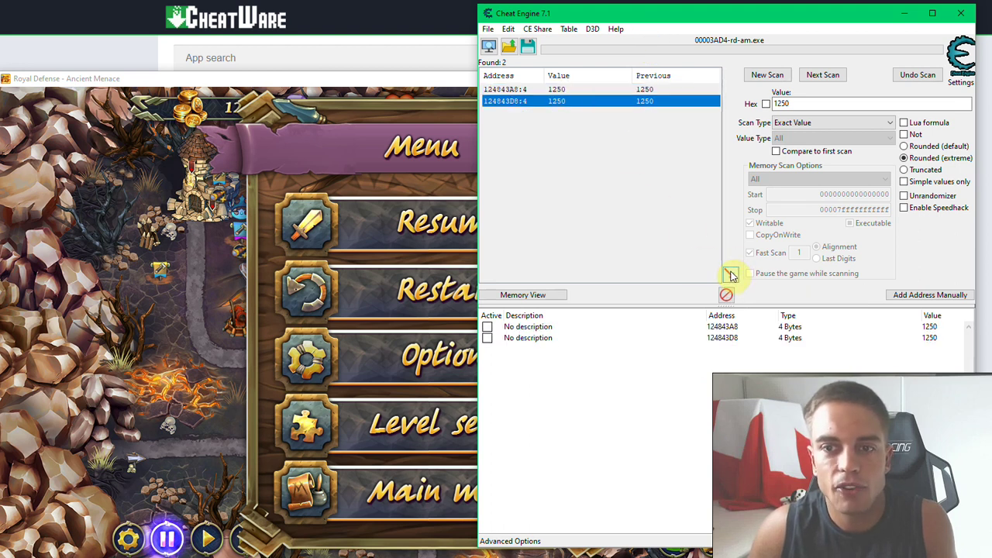
pyautogui.keyDown('shift'); pyautogui.click(558, 89); pyautogui.keyUp('shift')
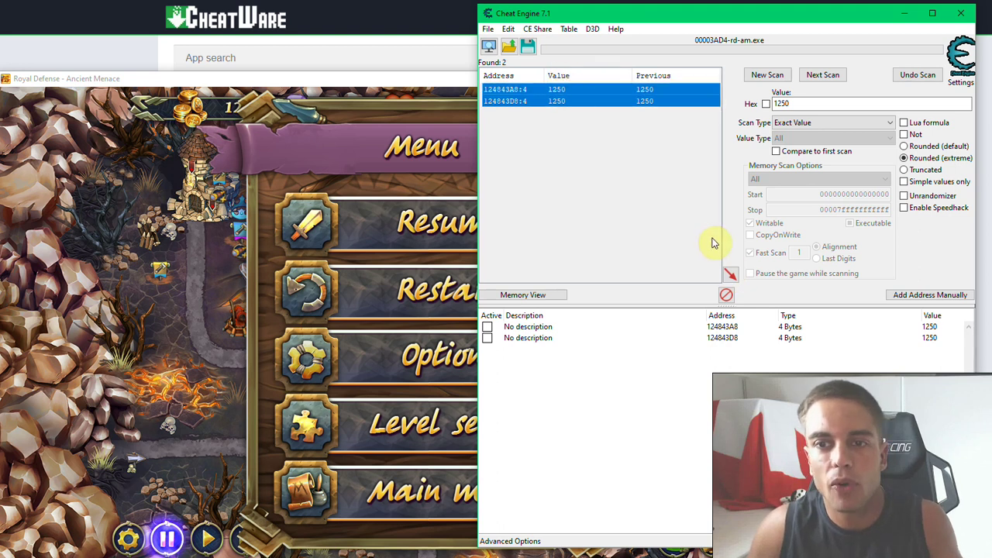
pyautogui.click(730, 273)
# - Delete the duplicate 124843A8 and 124843D8 entries from the address list
pyautogui.click(762, 360)
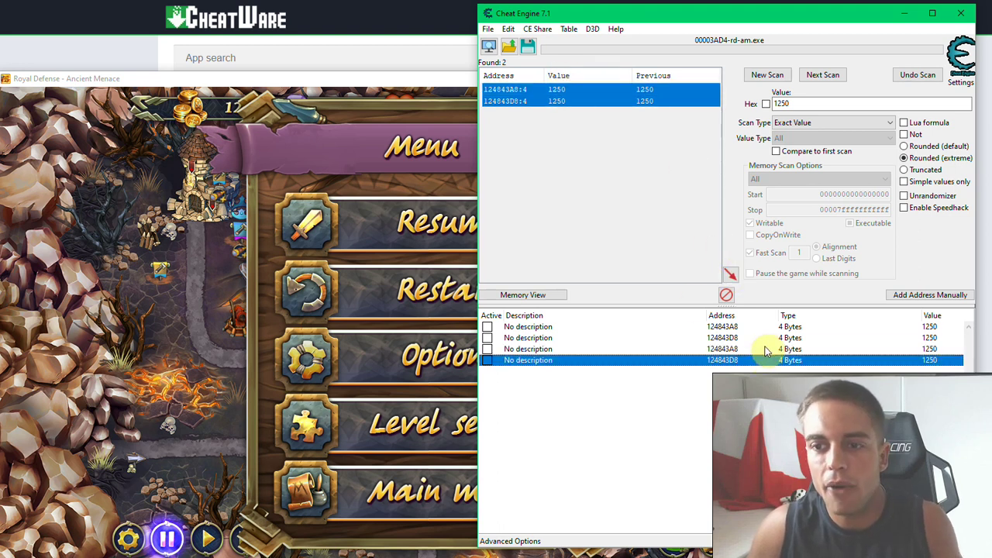
pyautogui.keyDown('shift'); pyautogui.click(766, 350); pyautogui.keyUp('shift')
pyautogui.press('Delete')
pyautogui.press('Return')
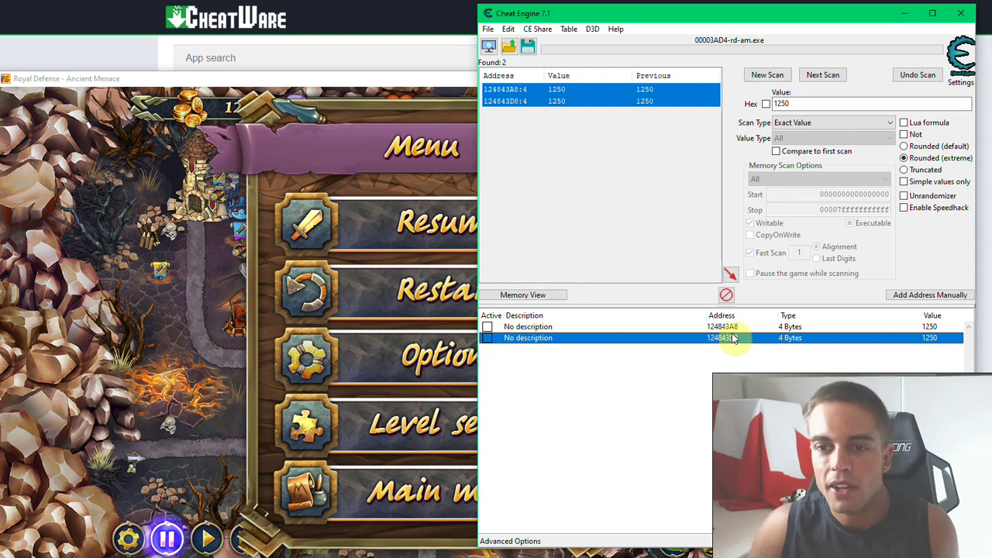
# - Select both saved gold entries and bring up their context menu
pyautogui.click(732, 331)
pyautogui.click(726, 338)
pyautogui.click(729, 332)
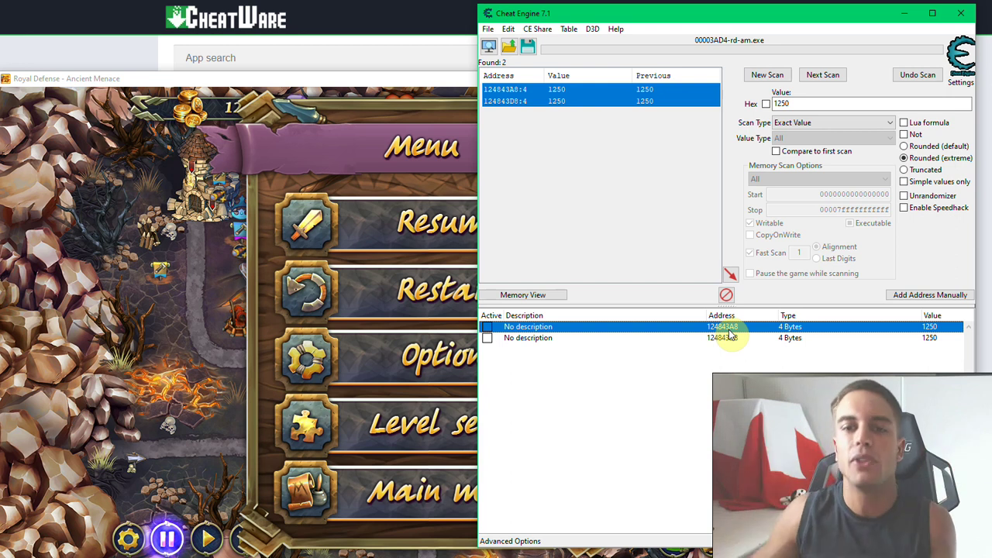
pyautogui.keyDown('shift'); pyautogui.click(720, 341); pyautogui.keyUp('shift')
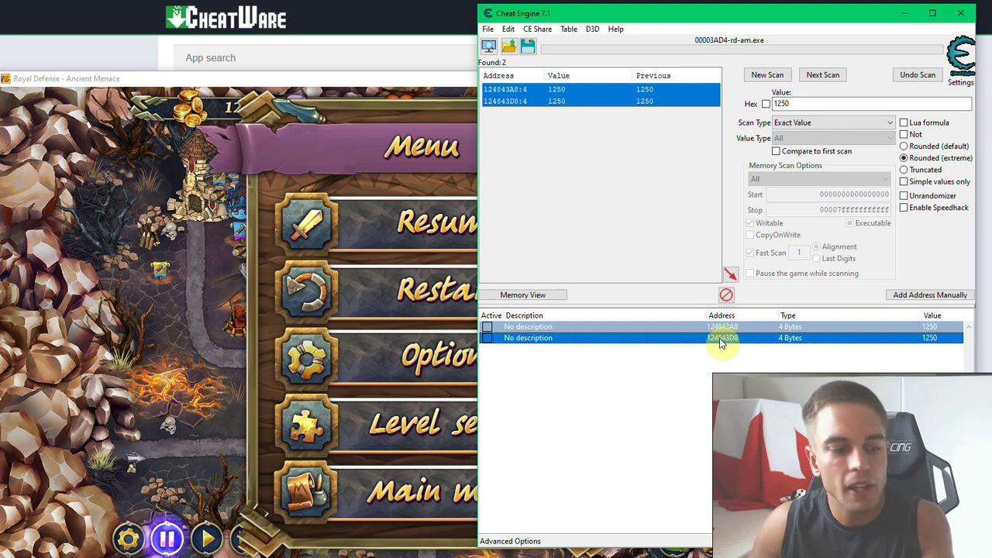
pyautogui.click(691, 358)
pyautogui.click(707, 326)
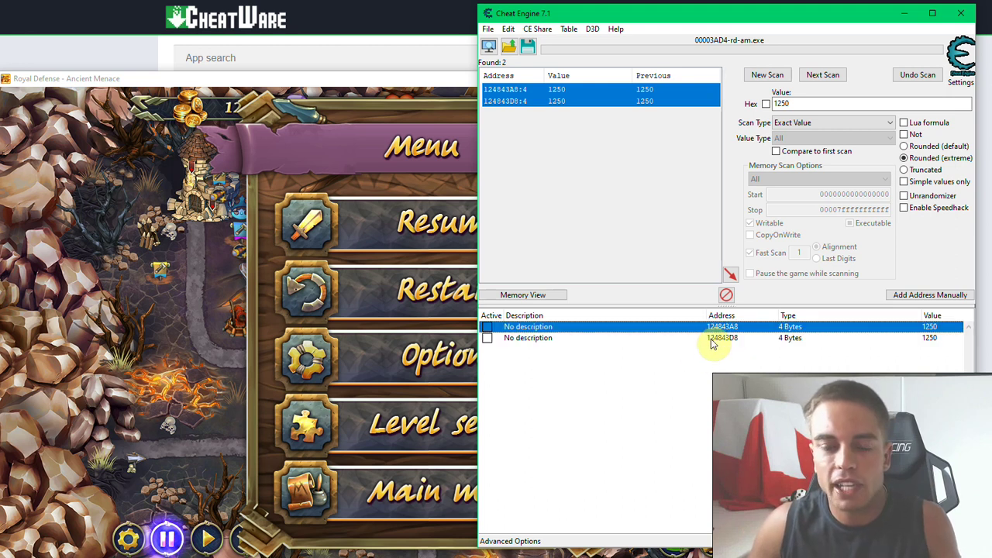
pyautogui.keyDown('shift'); pyautogui.click(712, 339); pyautogui.keyUp('shift')
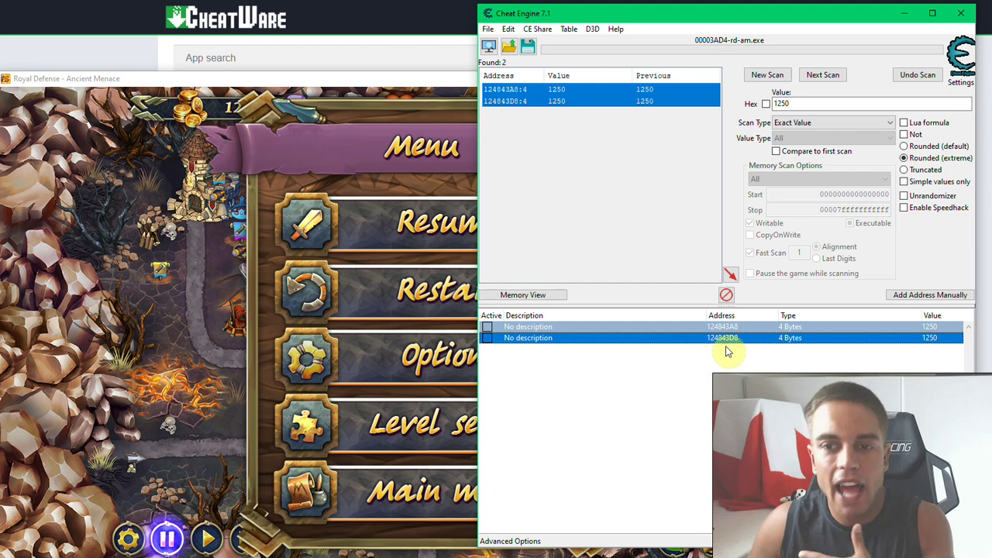
pyautogui.doubleClick(787, 330)
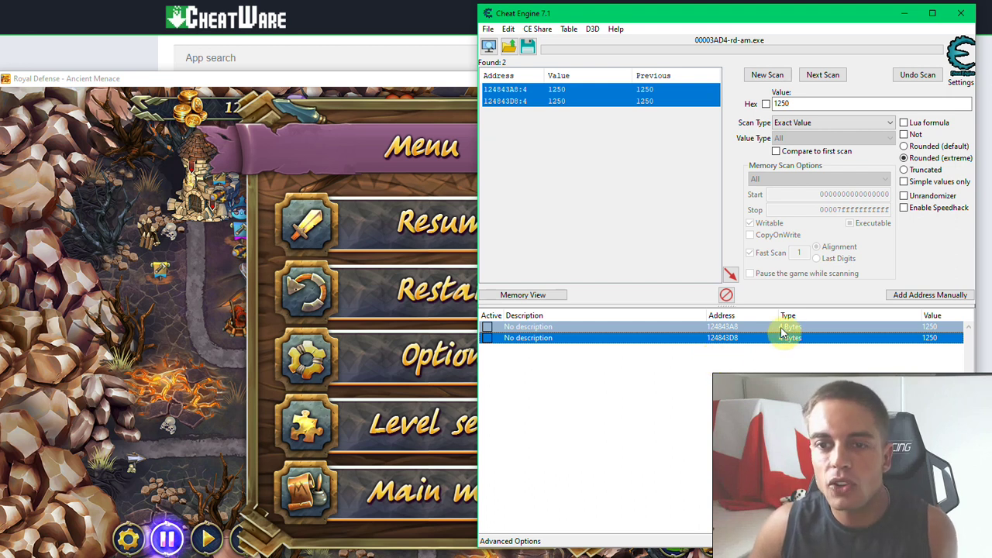
pyautogui.rightClick(780, 328)
# - Change the value of both saved gold entries to 9999999
pyautogui.moveTo(922, 27)
pyautogui.click(645, 64)
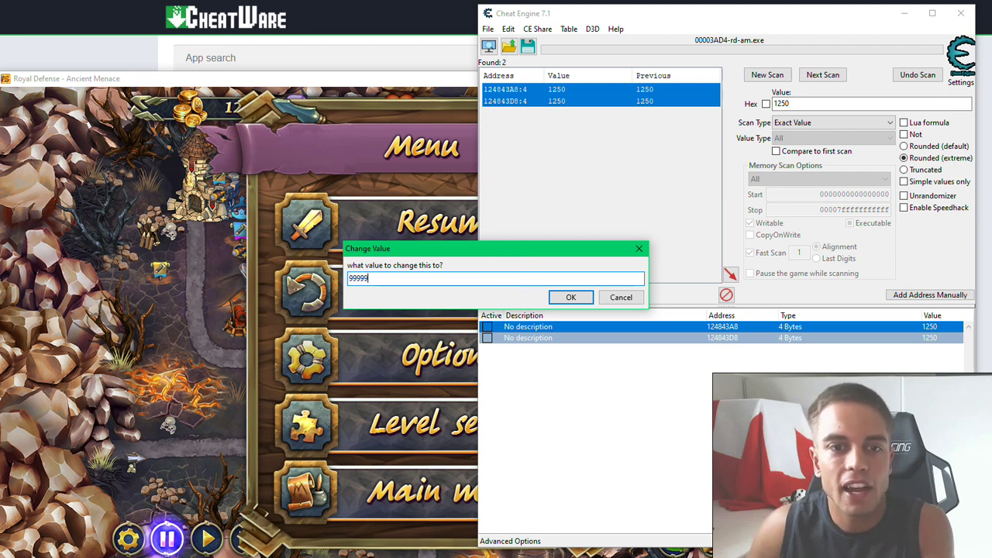
pyautogui.click(571, 297)
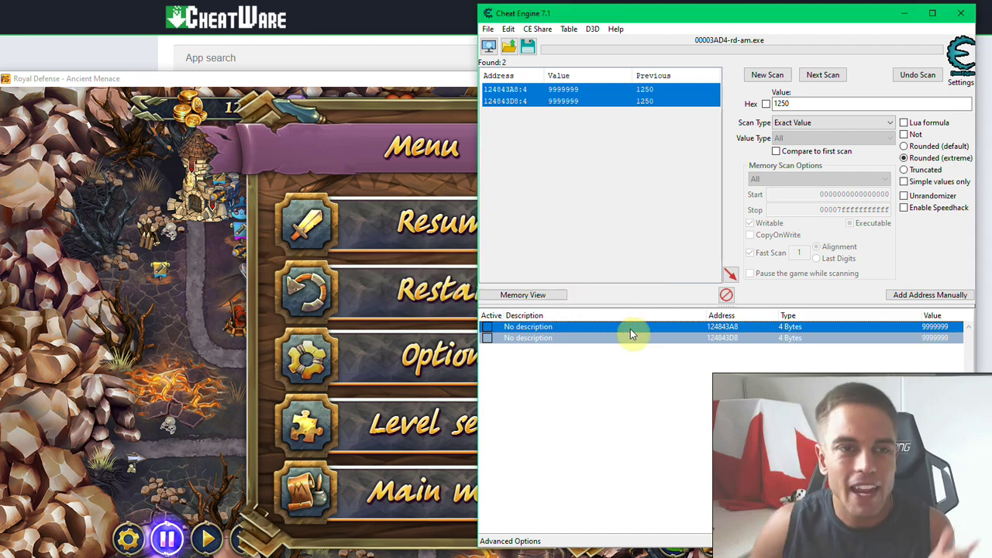
pyautogui.click(298, 146)
# - Resume the level and build towers on six empty spots across the map
pyautogui.click(415, 221)
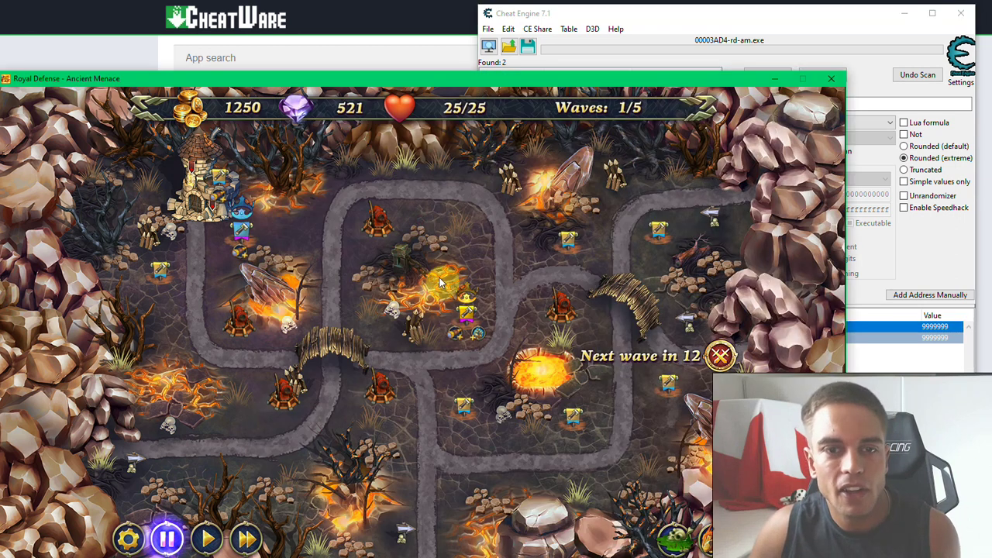
pyautogui.click(566, 242)
pyautogui.click(618, 242)
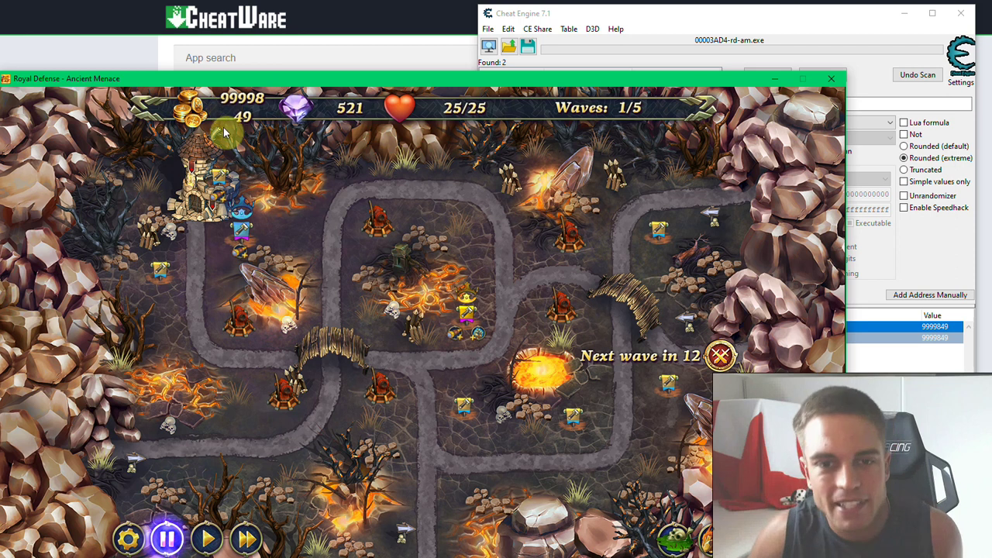
pyautogui.click(461, 412)
pyautogui.click(513, 407)
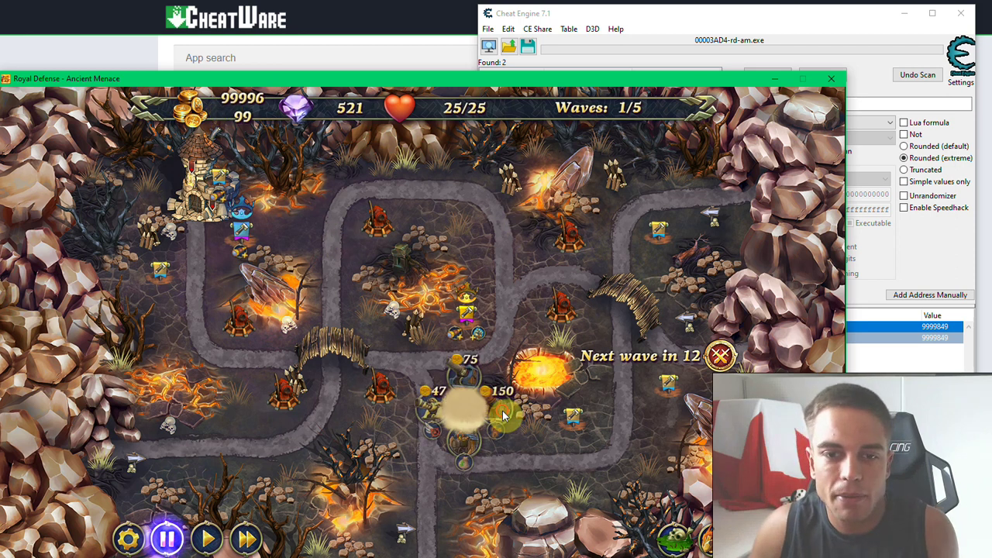
pyautogui.click(572, 419)
pyautogui.click(621, 409)
pyautogui.click(666, 388)
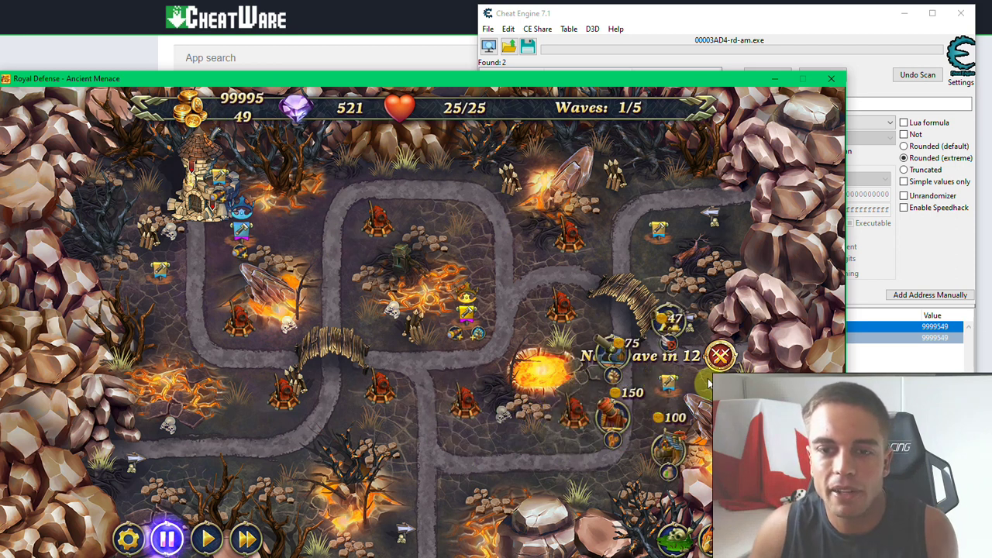
pyautogui.click(643, 338)
pyautogui.click(653, 246)
pyautogui.click(606, 259)
pyautogui.click(137, 272)
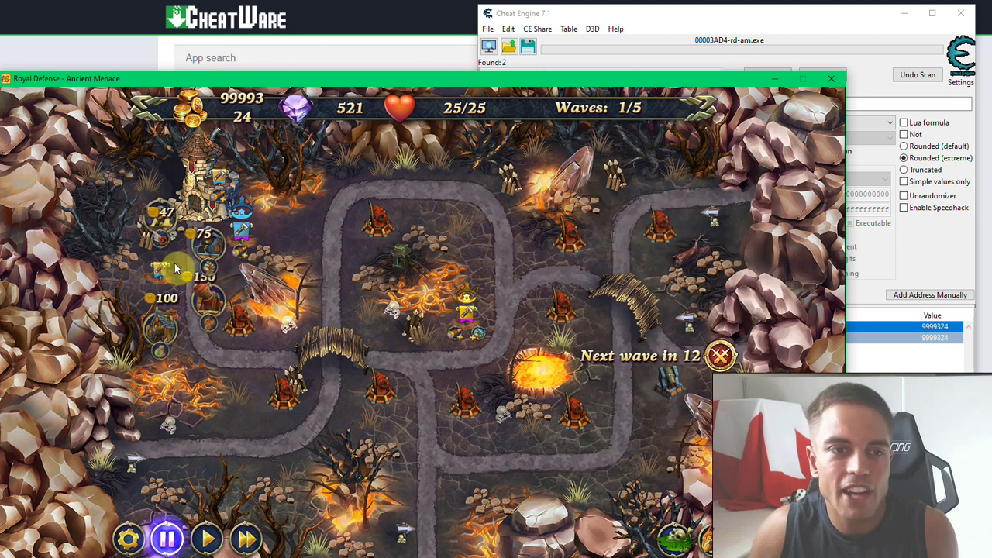
pyautogui.click(221, 305)
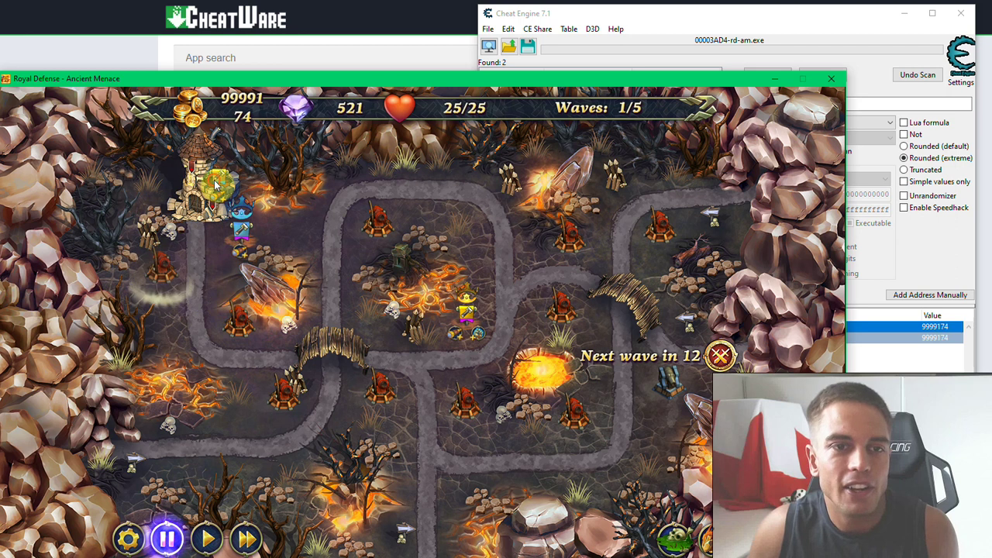
# - Upgrade seven towers, including the castle tower, then fast-forward the game
pyautogui.click(221, 178)
pyautogui.click(248, 183)
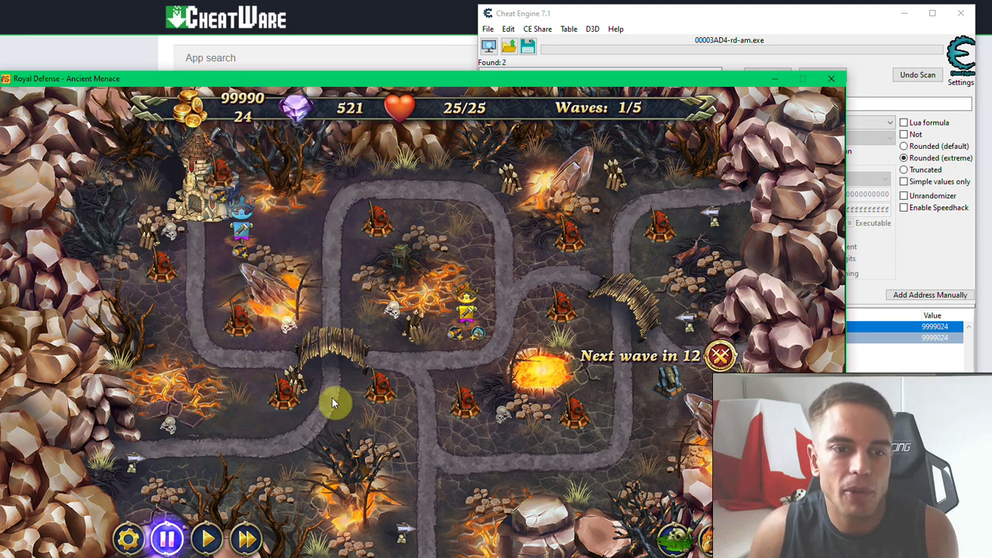
pyautogui.click(283, 392)
pyautogui.click(247, 375)
pyautogui.click(376, 388)
pyautogui.click(339, 370)
pyautogui.click(476, 403)
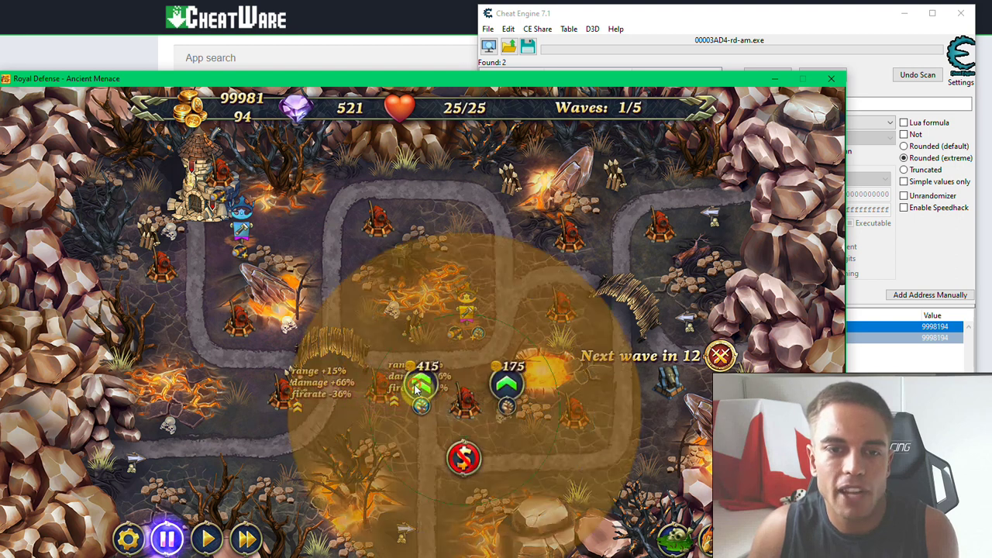
pyautogui.click(421, 388)
pyautogui.click(569, 233)
pyautogui.click(525, 226)
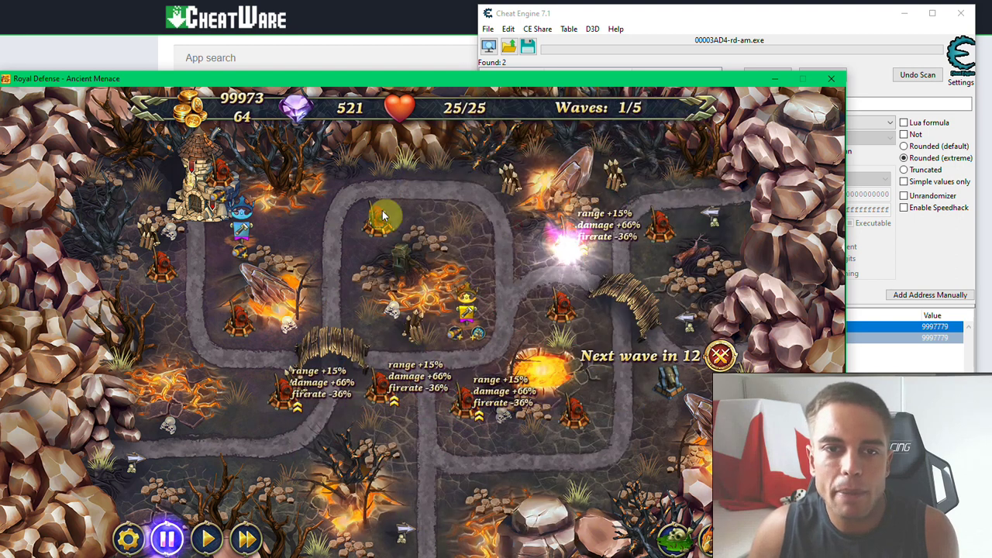
pyautogui.click(365, 221)
pyautogui.click(338, 208)
pyautogui.click(203, 174)
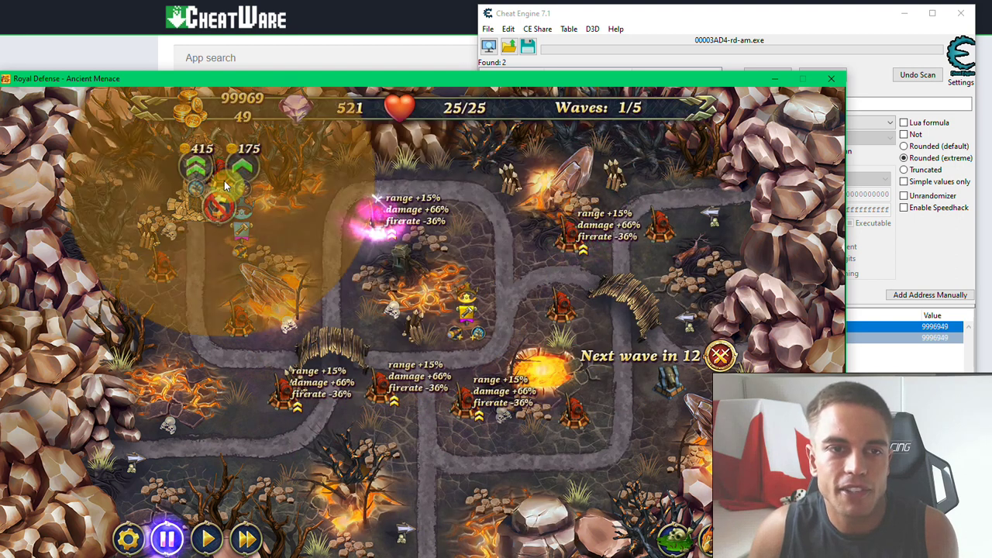
pyautogui.click(178, 140)
pyautogui.click(245, 537)
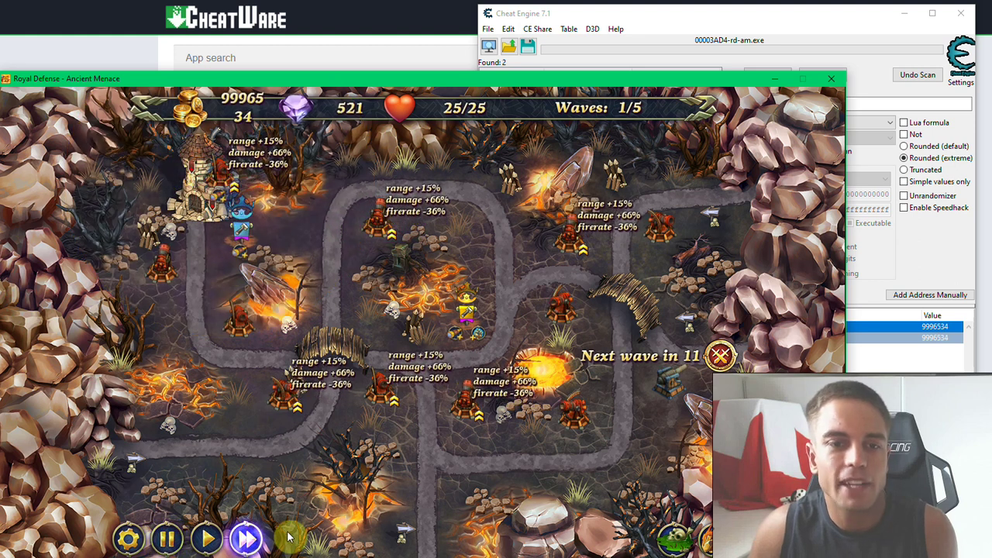